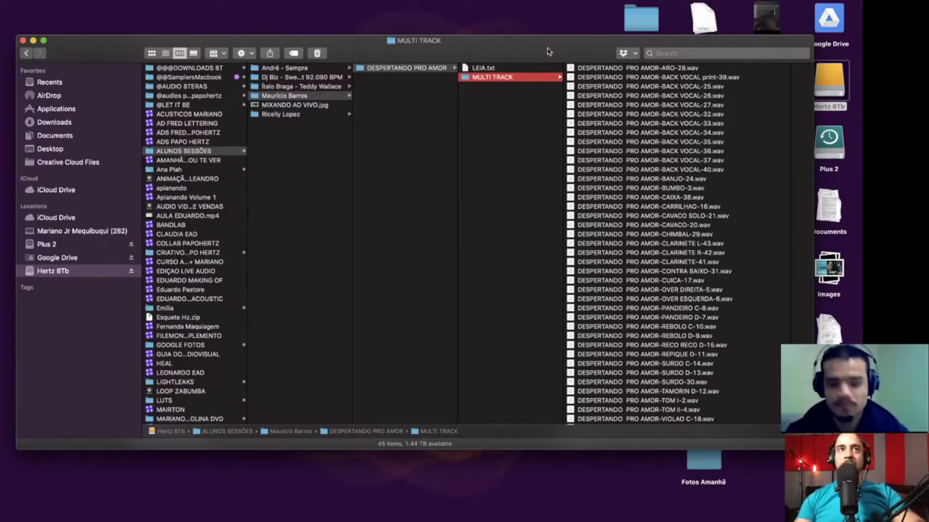
Look through the audio files in the MULTI TRACK folder, from the drums and percussion to the vocals and reference track.
left_click_drag(549, 51, 554, 47)
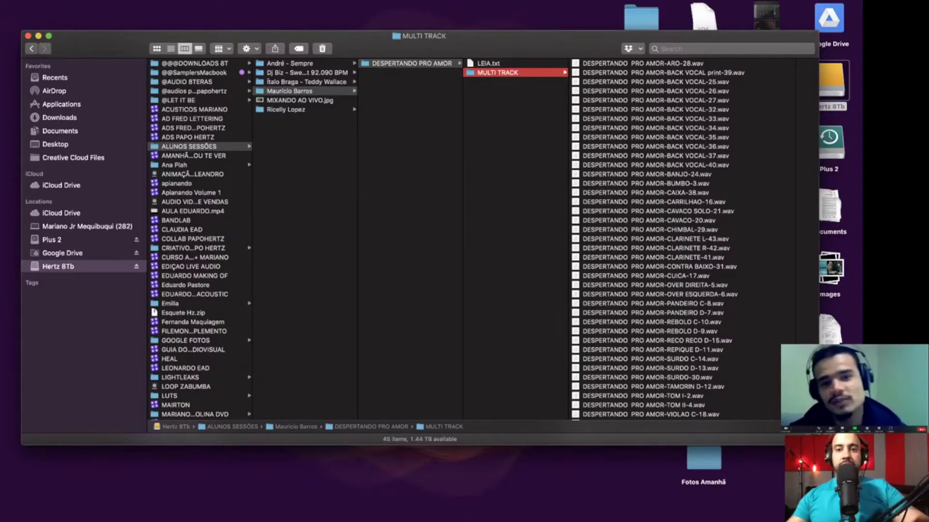
scroll(702, 247, "down", 4)
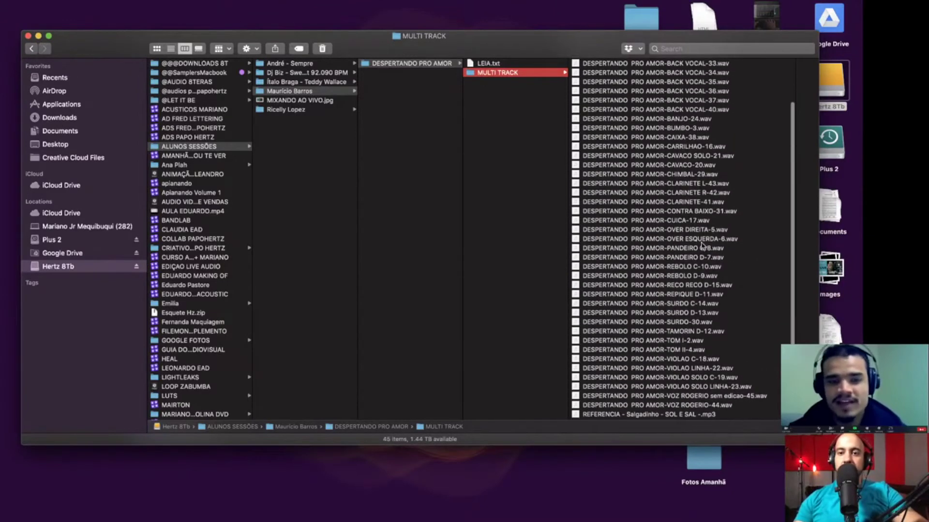
scroll(702, 246, "up", 4)
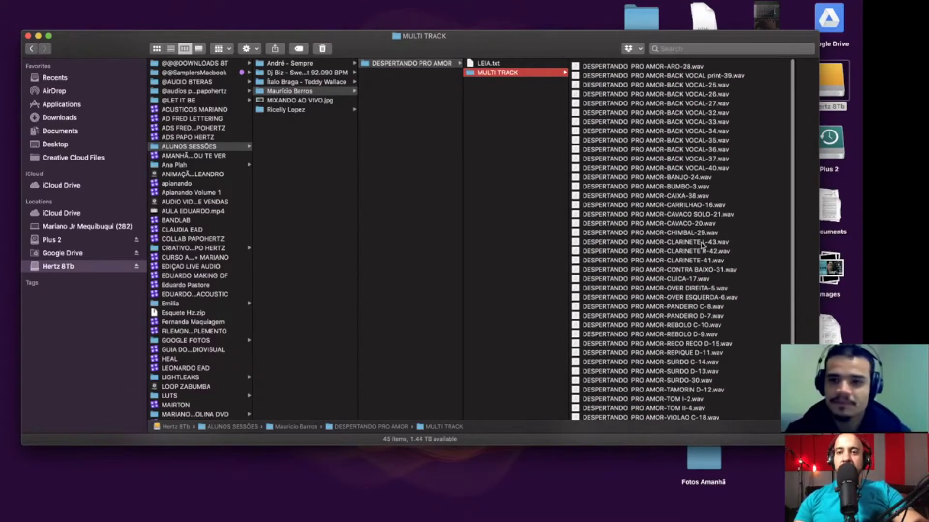
scroll(702, 245, "down", 4)
scroll(702, 245, "up", 4)
scroll(702, 246, "down", 4)
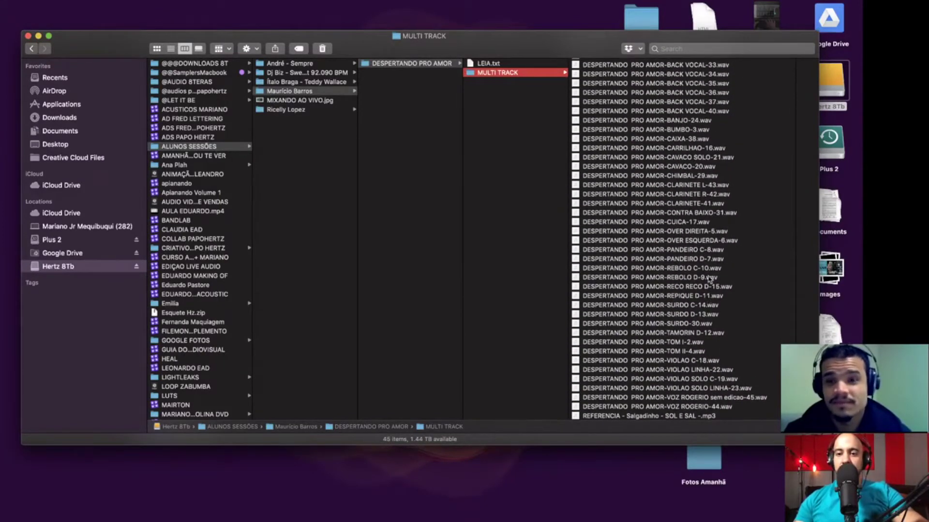
scroll(722, 340, "down", 1)
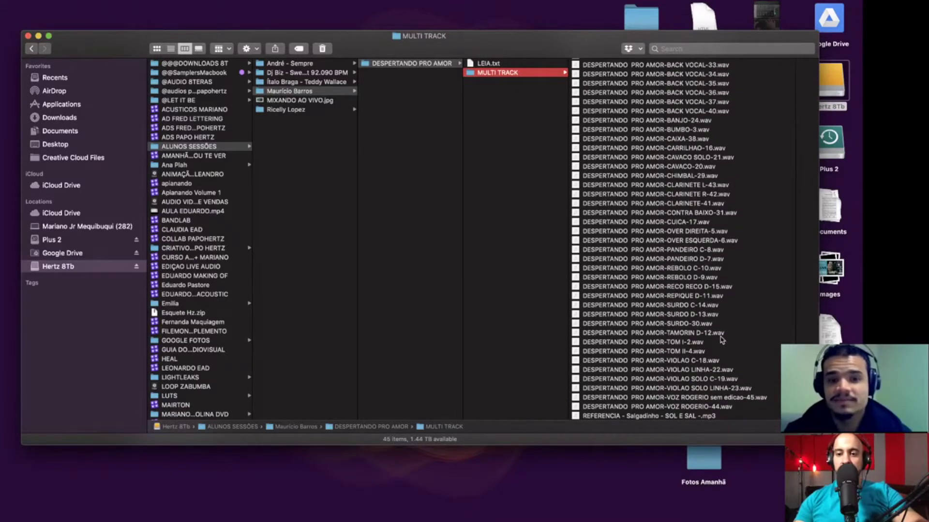
scroll(721, 340, "down", 1)
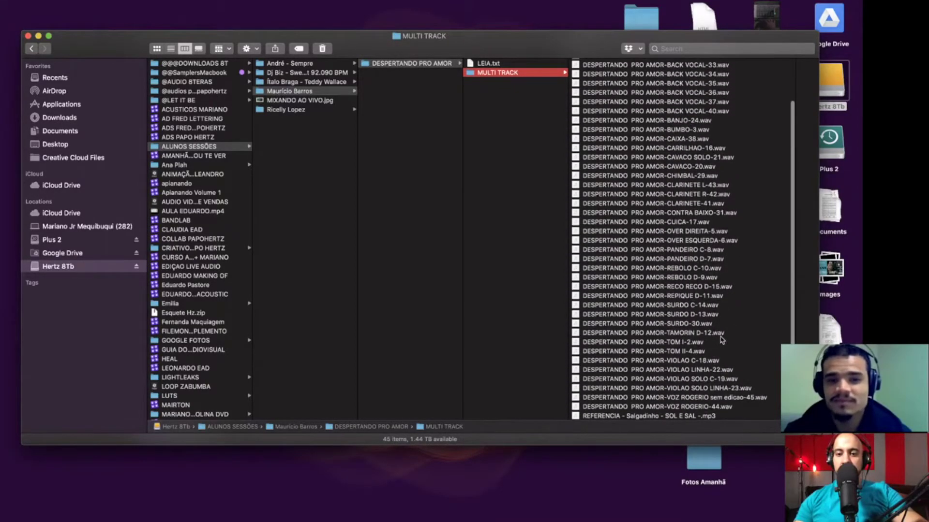
scroll(721, 340, "up", 3)
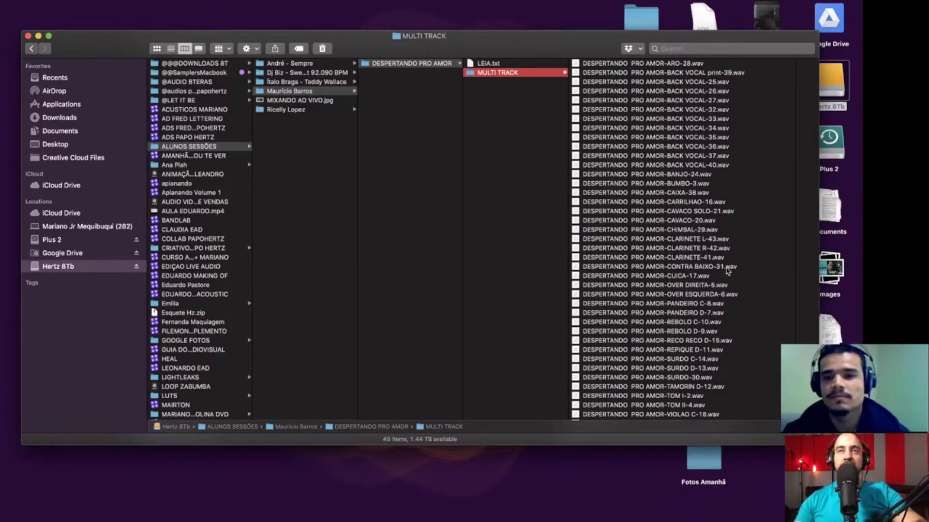
Switch to Pro Tools and create a local session named Despertando pro amor mix.
key("super+Tab")
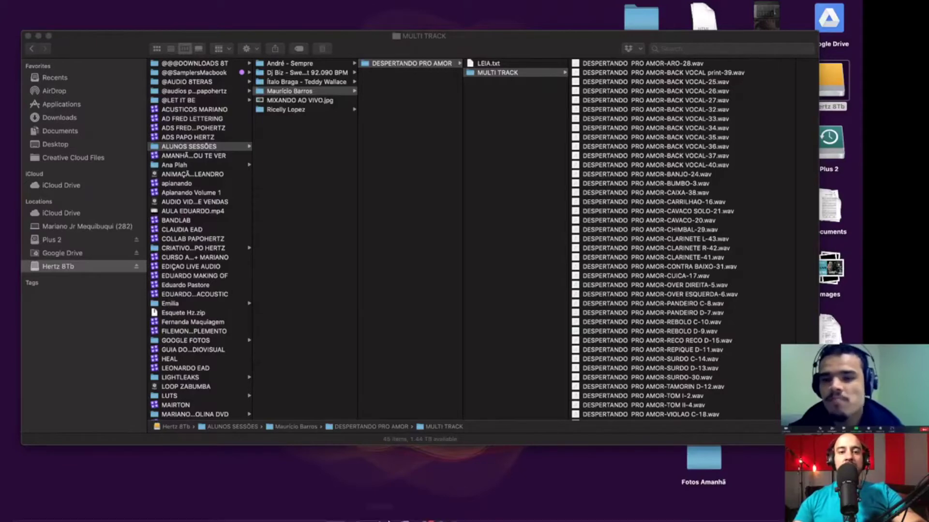
mouse_move(389, 520)
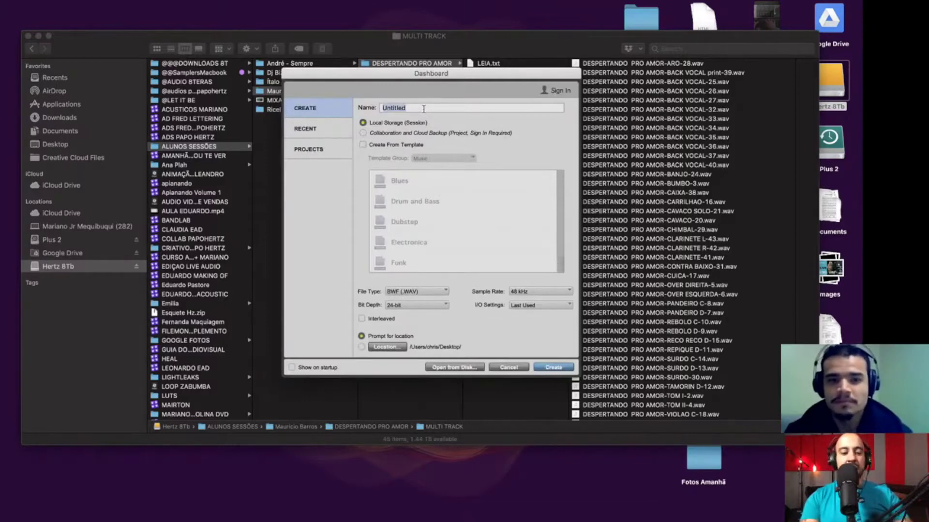
type("Teste")
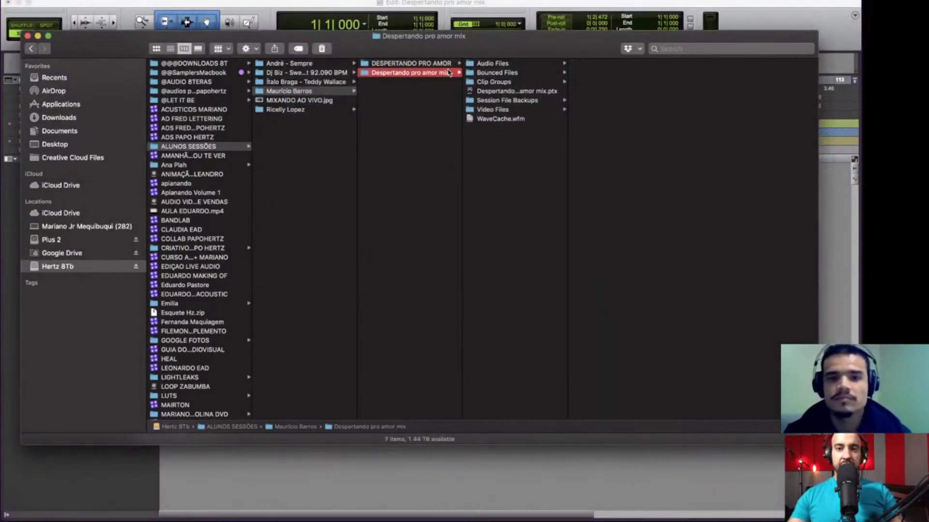
Import all files from the MULTI TRACK folder as new tracks and align their clips to the session start.
left_click(441, 64)
left_click(491, 74)
left_click(637, 206)
key("super+a")
left_click_drag(493, 45, 516, 245)
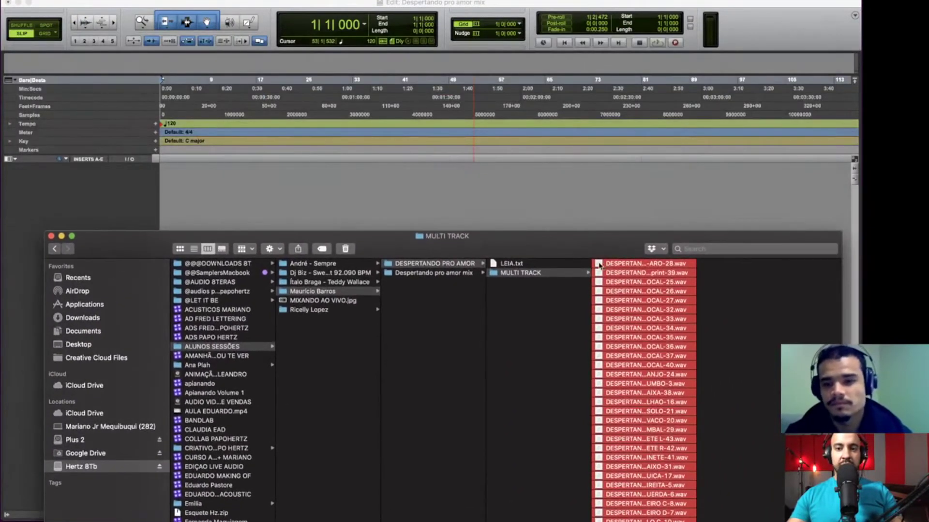
left_click_drag(597, 264, 485, 193)
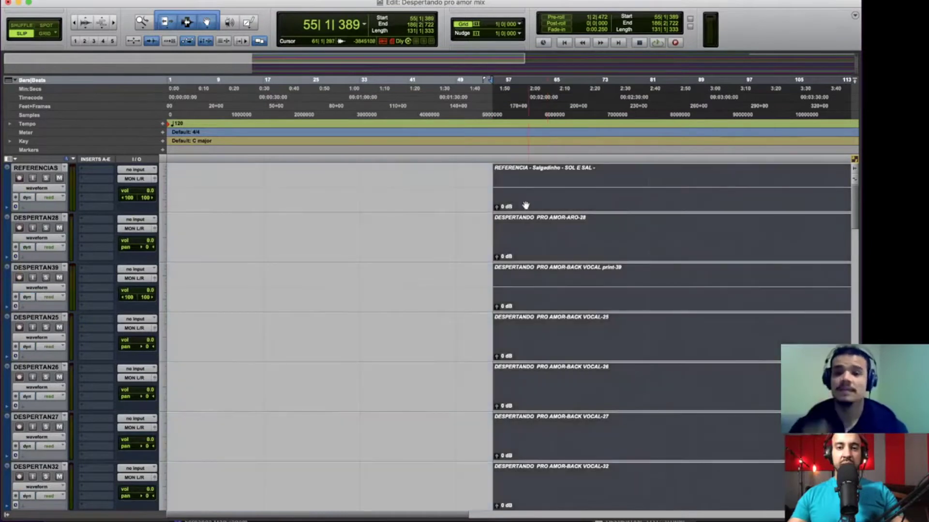
left_click_drag(526, 206, 184, 199)
left_click(331, 214)
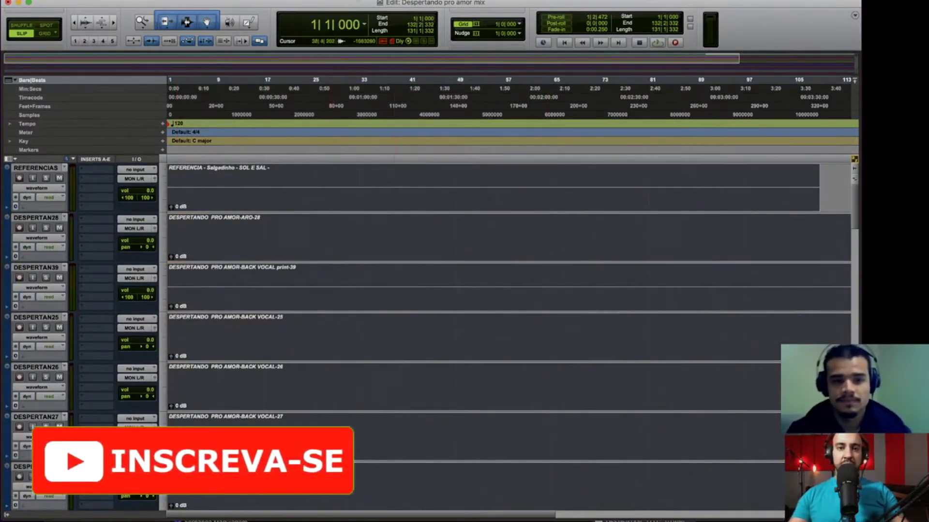
Show the mixer, play the session and review the levels of all channels from the bass to the master.
left_click(362, 2)
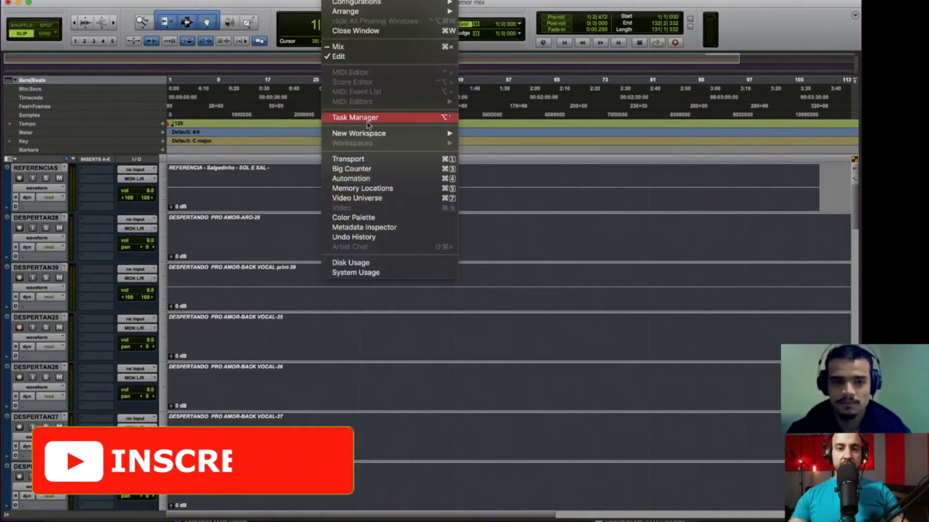
key("super+equal")
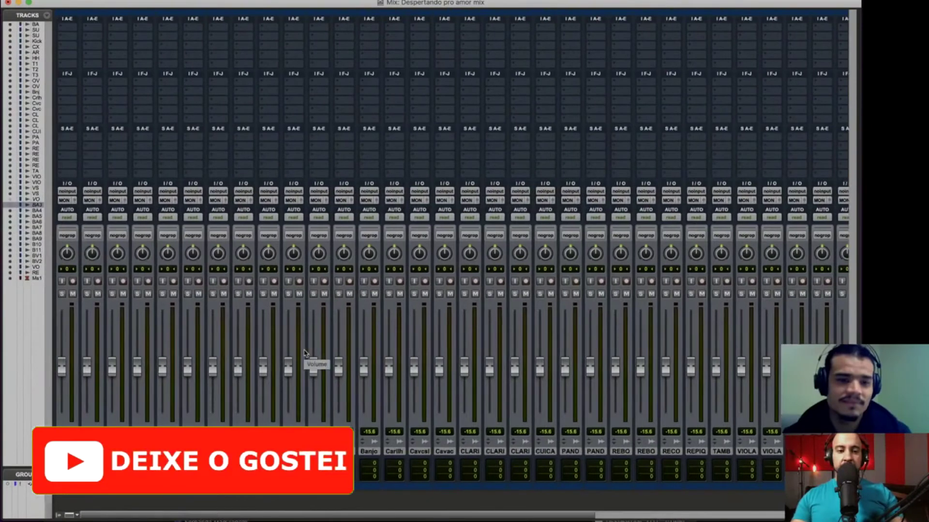
key("space")
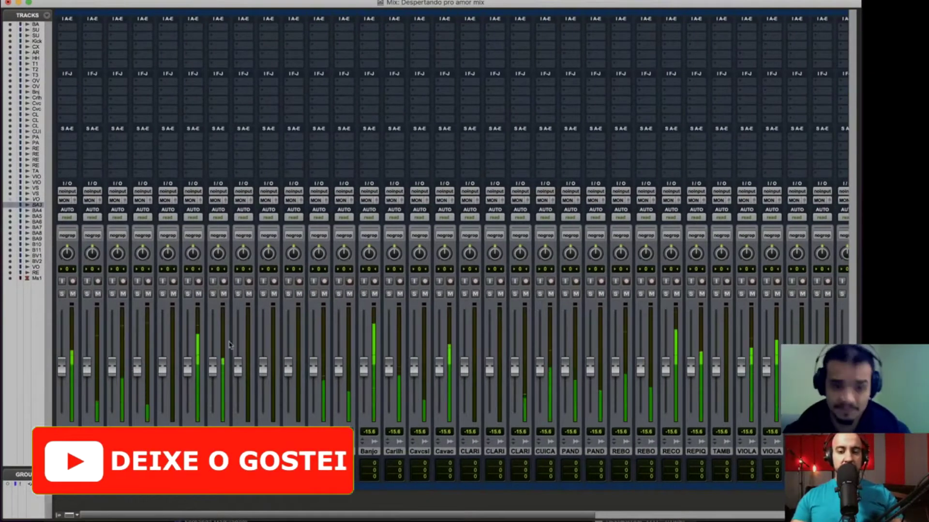
scroll(447, 341, "right", 10)
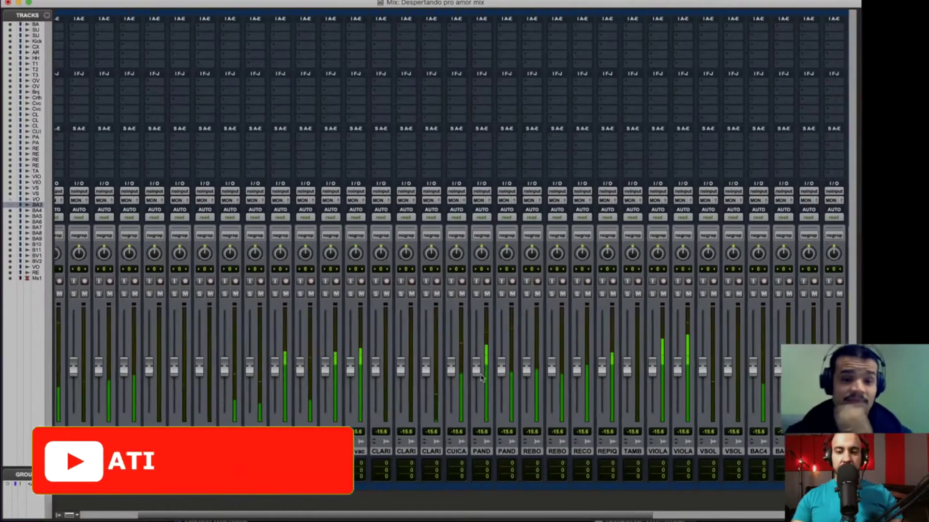
scroll(481, 378, "right", 3)
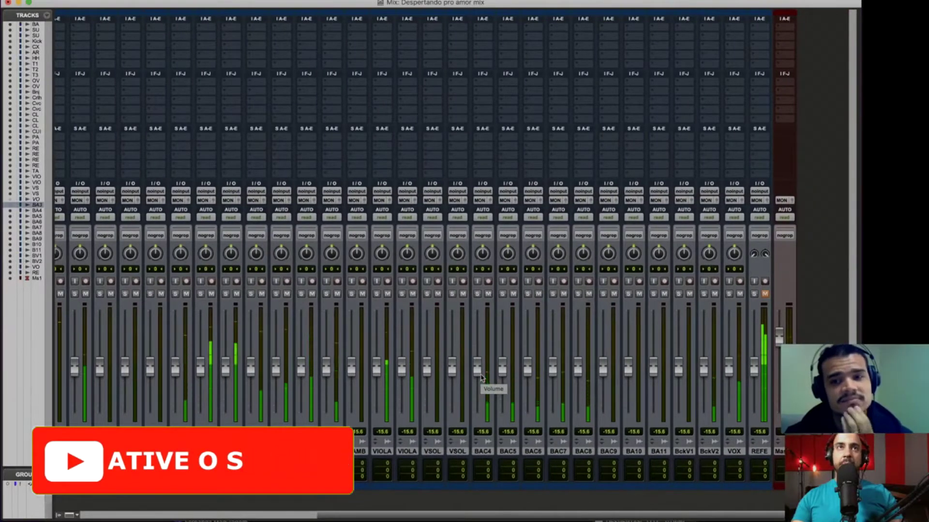
scroll(411, 348, "left", 12)
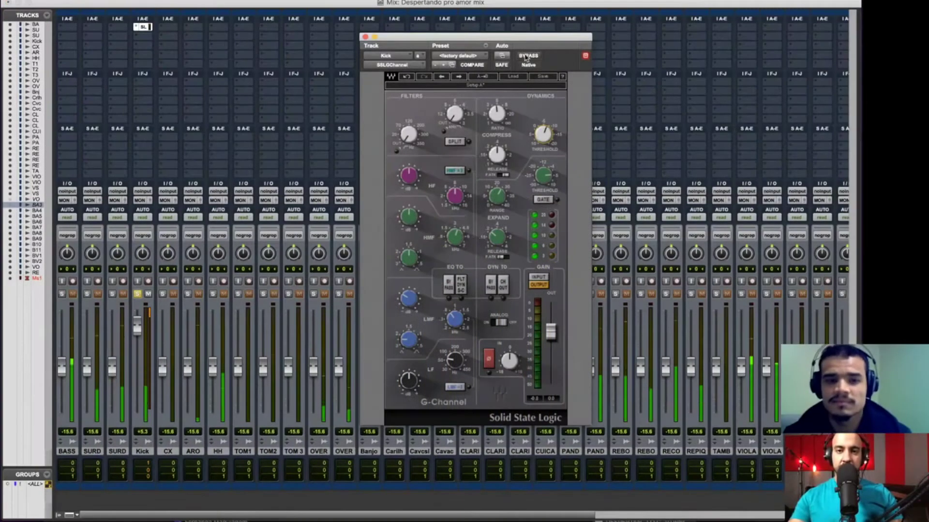
Compare the Kick with its G-Channel plug-in bypassed and active, and raise the plug-in's high-pass filter frequency.
left_click(527, 56)
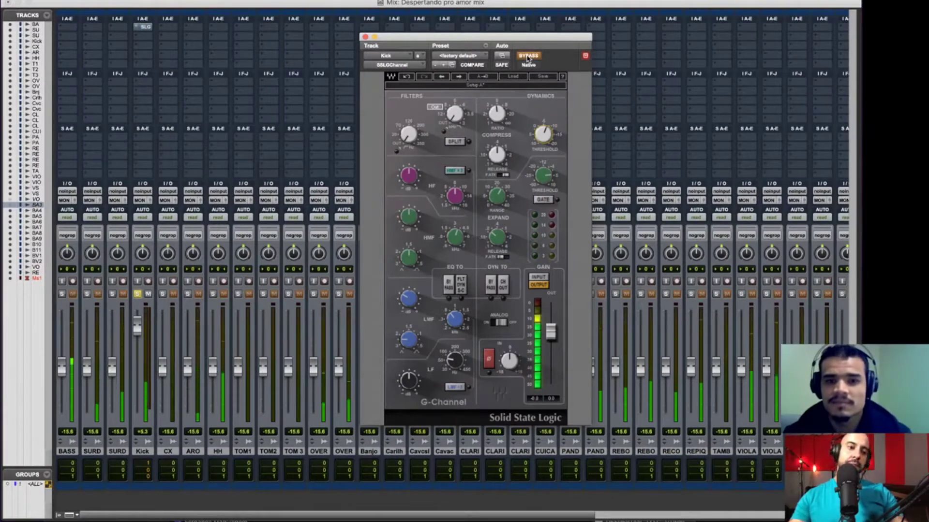
left_click(528, 56)
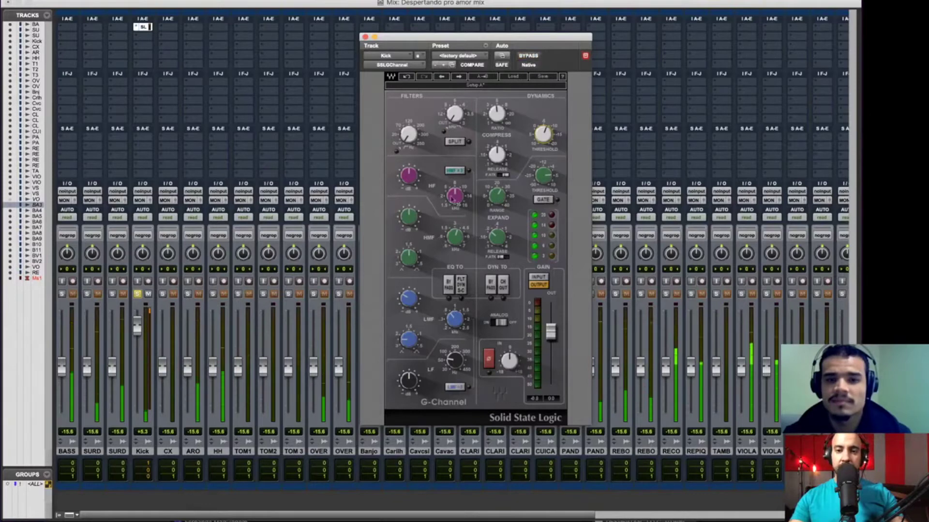
left_click_drag(407, 136, 408, 130)
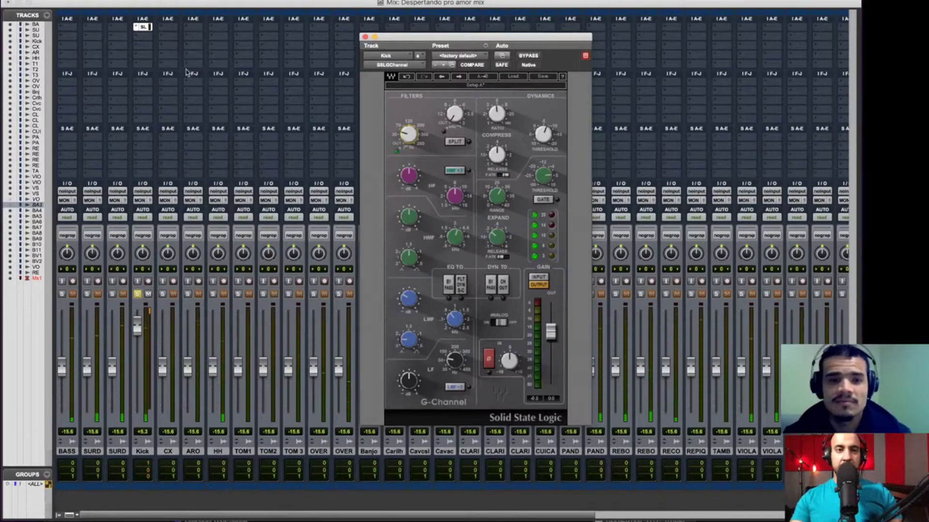
Replace the Kick's G-Channel insert with Trigger 2 and load the kk pagode preset.
left_click(136, 27)
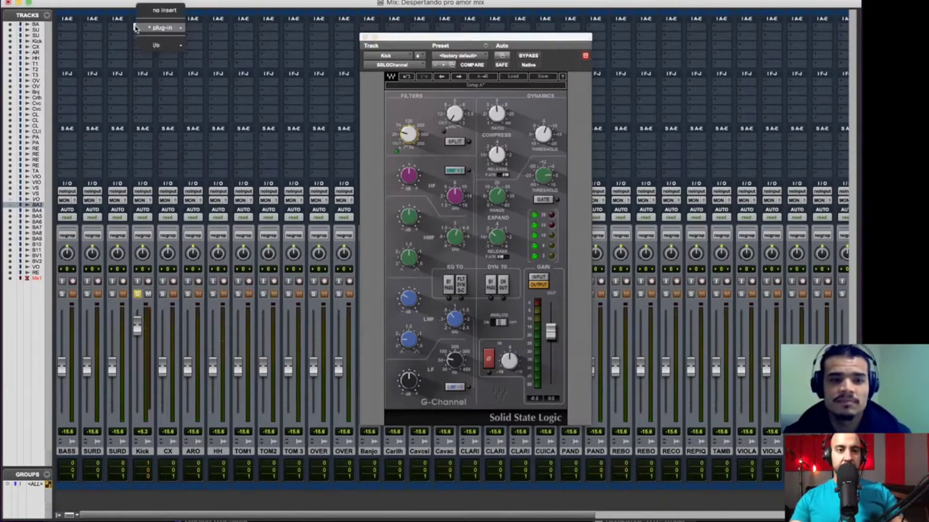
mouse_move(165, 27)
left_click(261, 95)
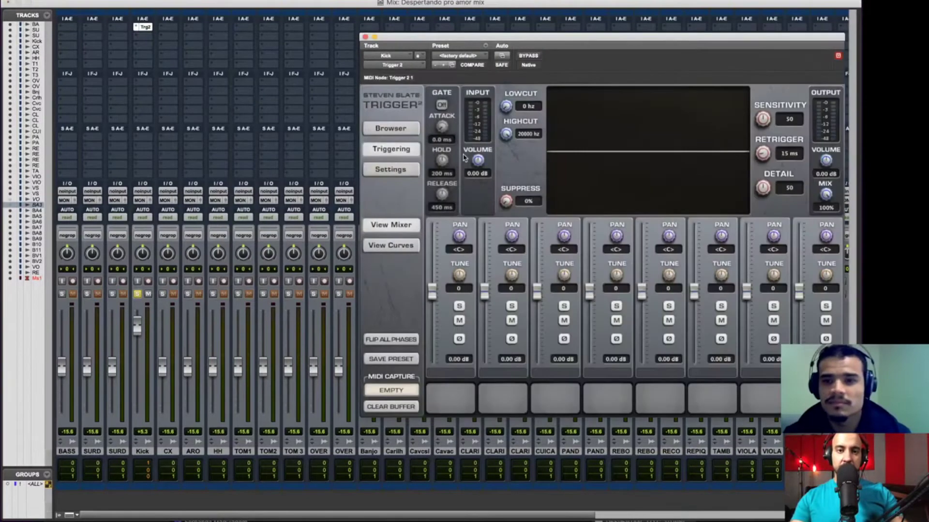
left_click_drag(552, 37, 368, 27)
left_click(272, 45)
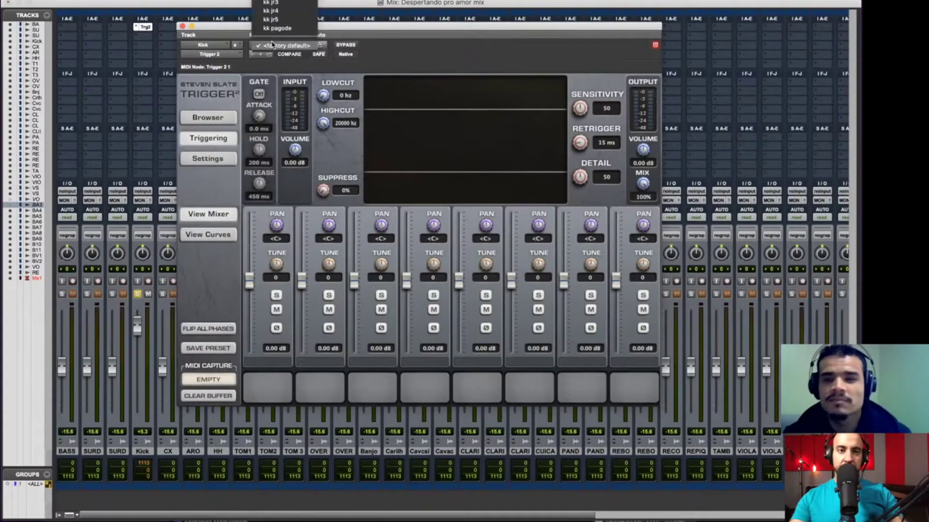
left_click(279, 74)
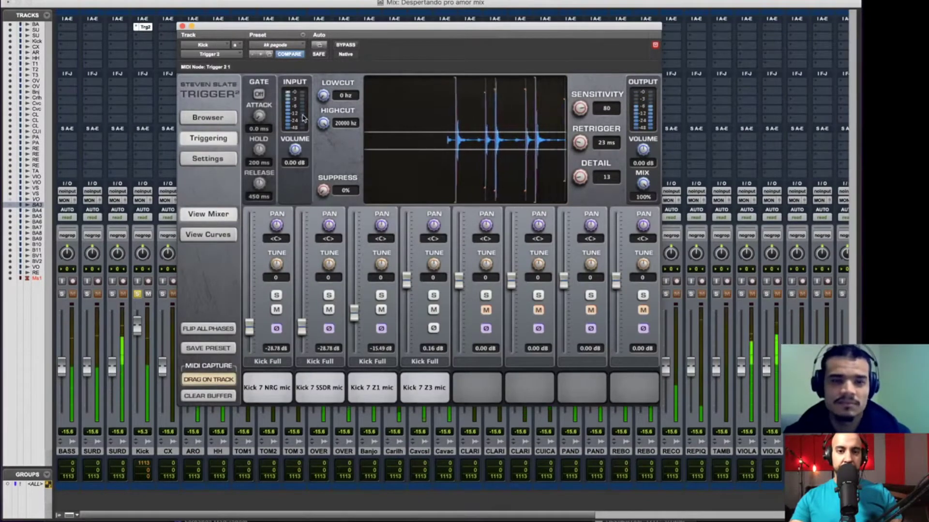
left_click_drag(212, 89, 284, 87)
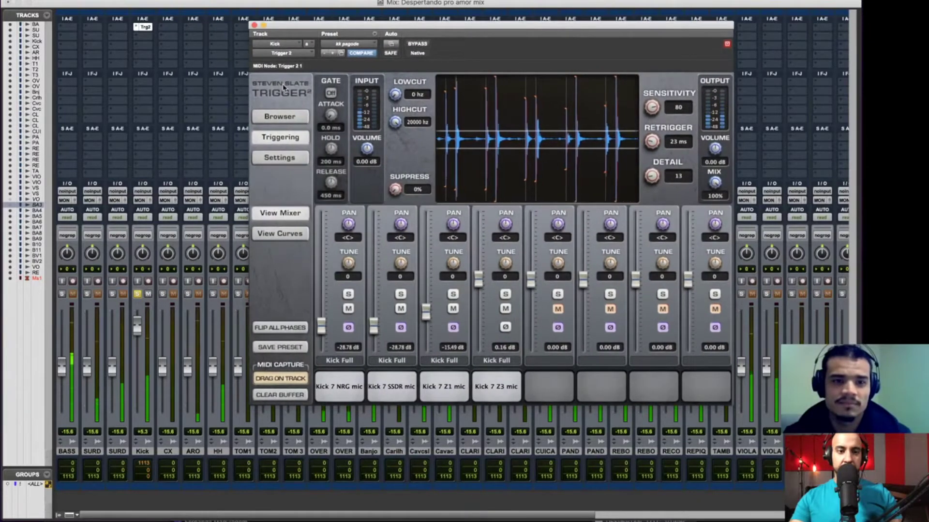
left_click(143, 27)
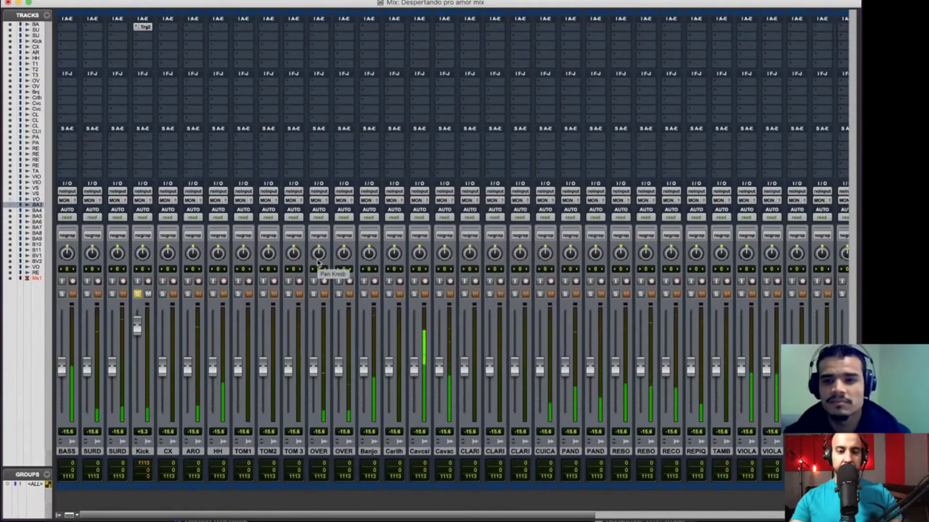
Return to the Edit window, stop playback and examine the OVER R and OVER L attacks closely at bar 3.
key("super+equal")
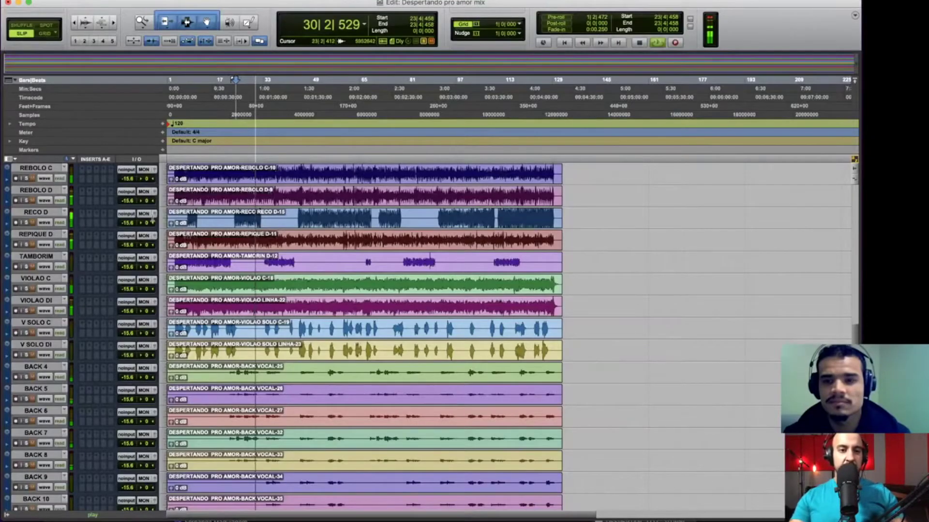
scroll(183, 216, "up", 5)
scroll(183, 216, "up", 15)
key("space")
left_click(63, 234)
right_click(63, 234)
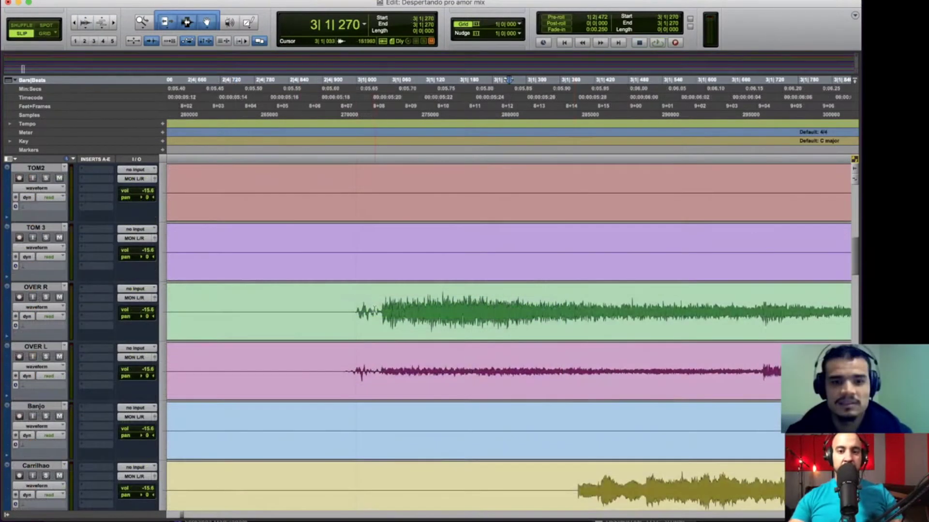
left_click(364, 305)
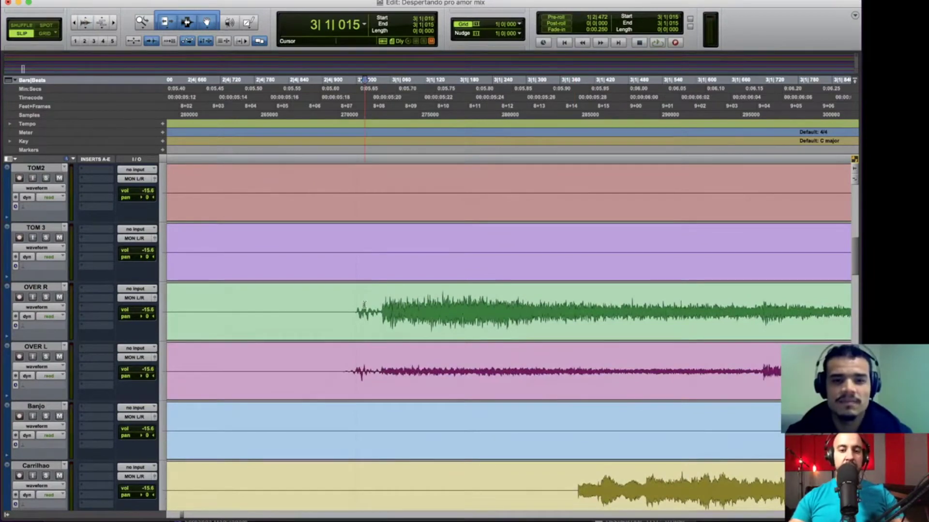
key("super+bracketright")
key("super+bracketright")
key("super+bracketright")
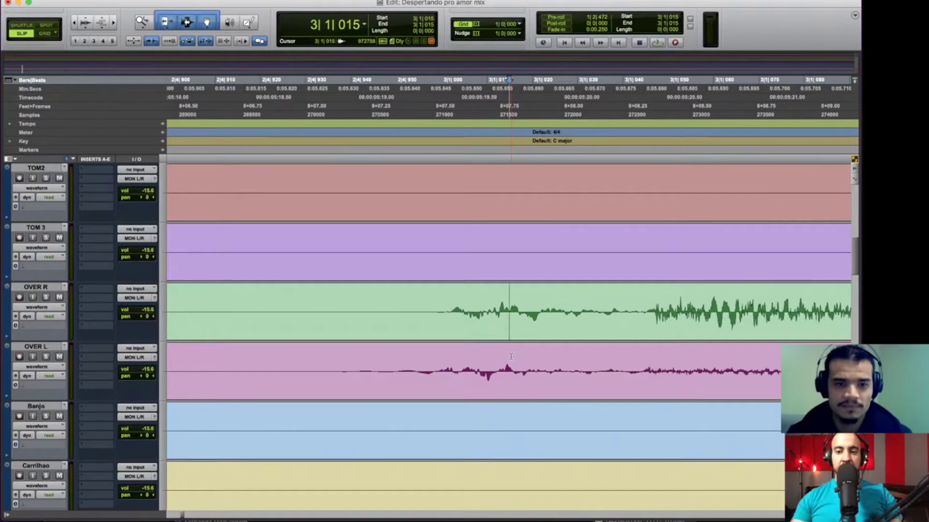
Compare the start of the last count-in hit before bar 3 on the OVER R and OVER L tracks.
key("super+bracketleft")
key("super+bracketleft")
key("super+bracketleft")
key("super+bracketleft")
key("super+bracketleft")
key("super+bracketleft")
key("super+bracketleft")
key("super+bracketleft")
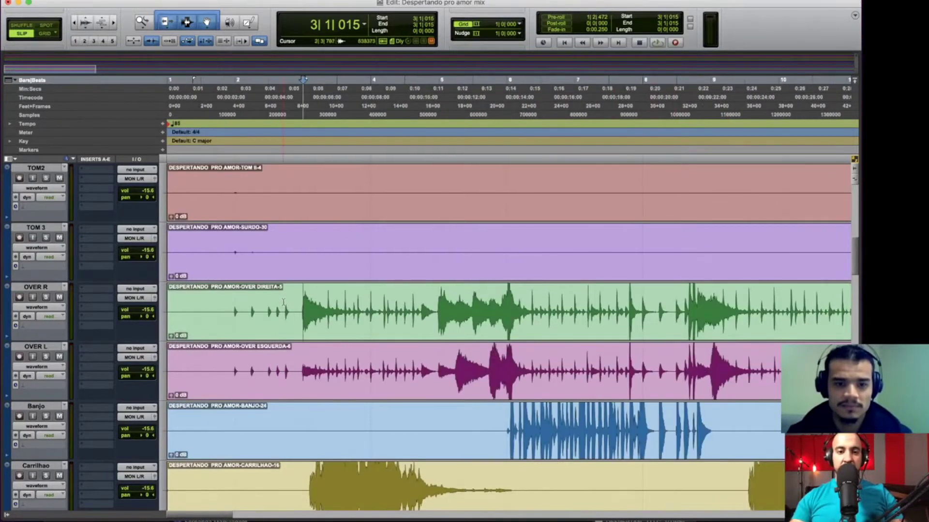
key("super+bracketright")
key("super+bracketright")
key("super+bracketright")
key("super+bracketright")
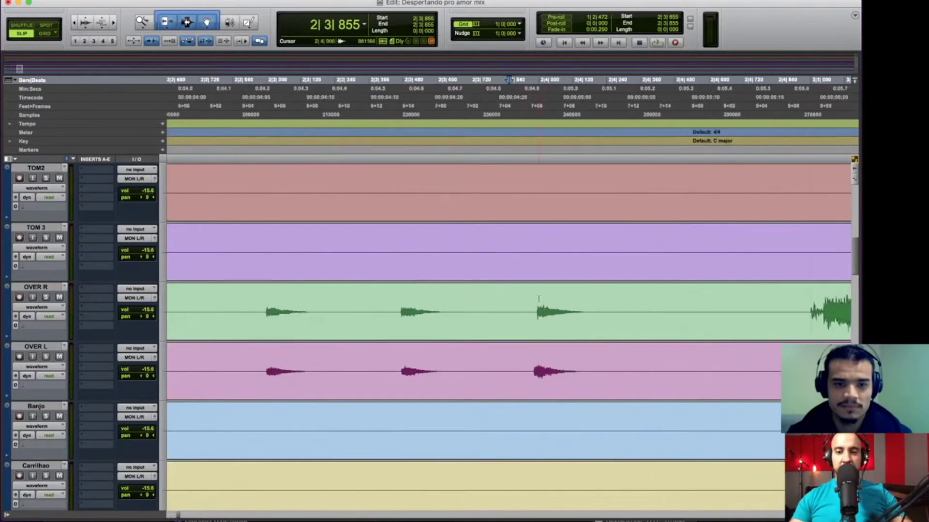
key("super+bracketright")
key("super+bracketright")
key("super+bracketright")
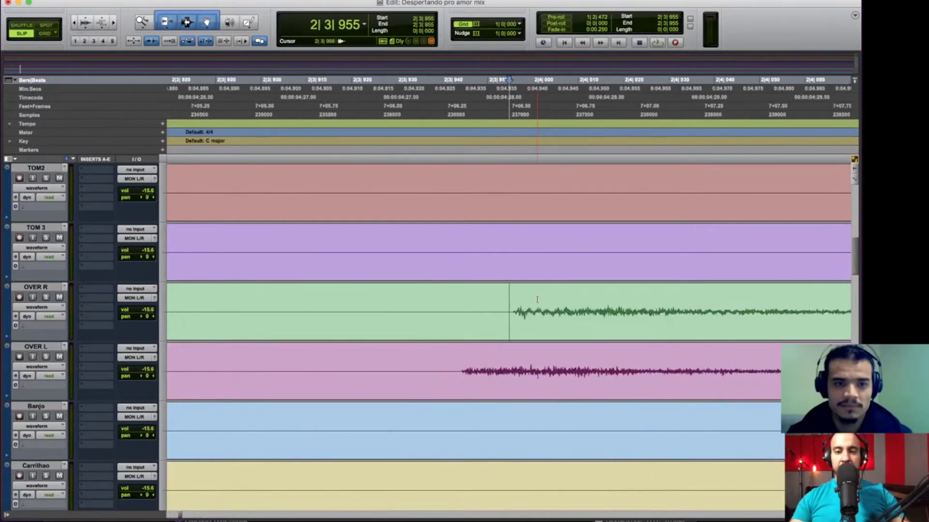
Compare the OVER R and OVER L attacks closely on the hit at bar 3 beat 4.
key("super+bracketleft")
key("super+bracketleft")
key("super+bracketleft")
key("super+bracketleft")
key("super+bracketleft")
key("super+bracketleft")
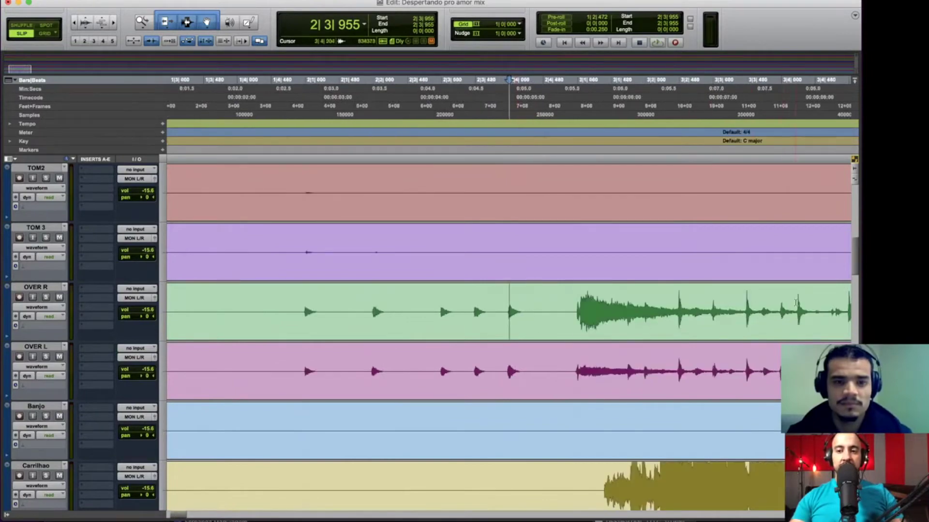
key("super+bracketright")
key("super+bracketright")
key("super+bracketright")
key("super+bracketright")
key("super+bracketright")
key("super+bracketright")
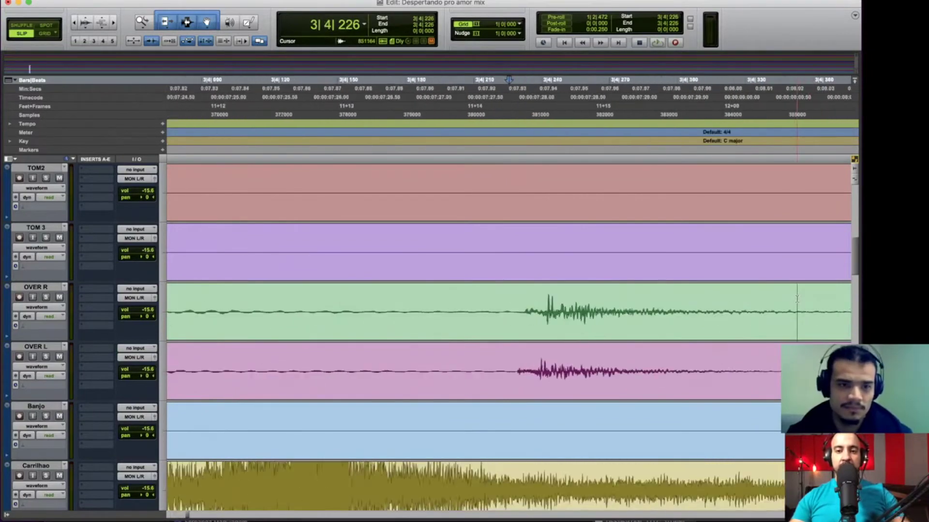
Compare the start of the hit at the beginning of bar 5 on the OVER R and OVER L tracks.
key("super+bracketleft")
key("super+bracketleft")
key("super+bracketleft")
key("super+bracketleft")
key("super+bracketleft")
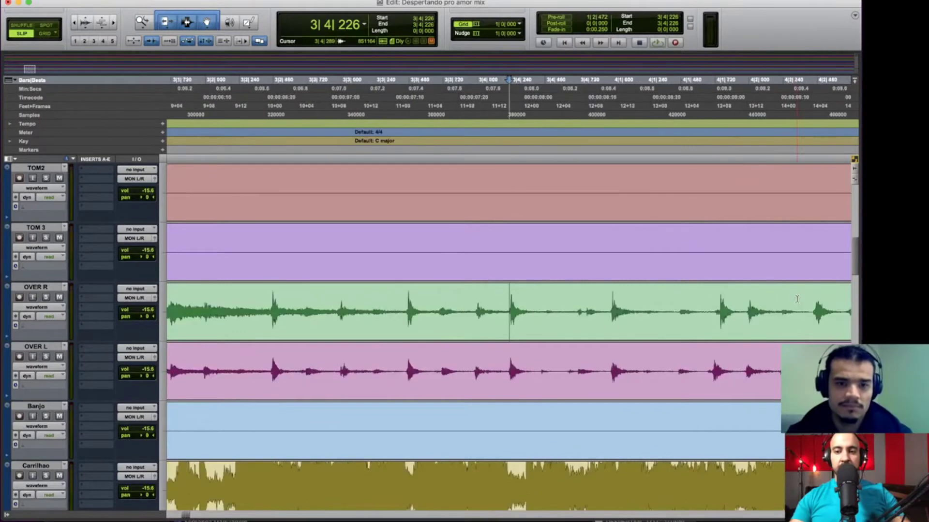
key("super+bracketleft")
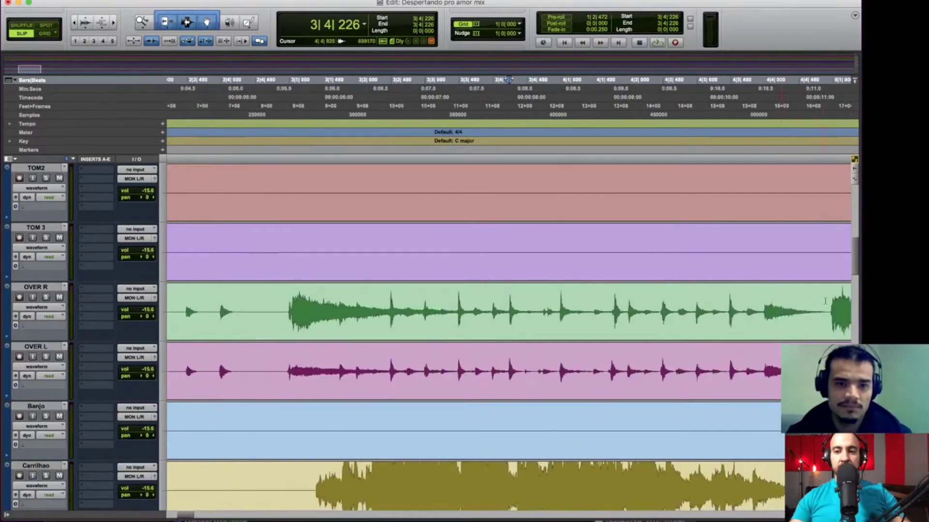
left_click(833, 299)
key("super+bracketright")
key("super+bracketright")
key("super+bracketright")
key("super+bracketright")
key("super+bracketright")
key("super+bracketright")
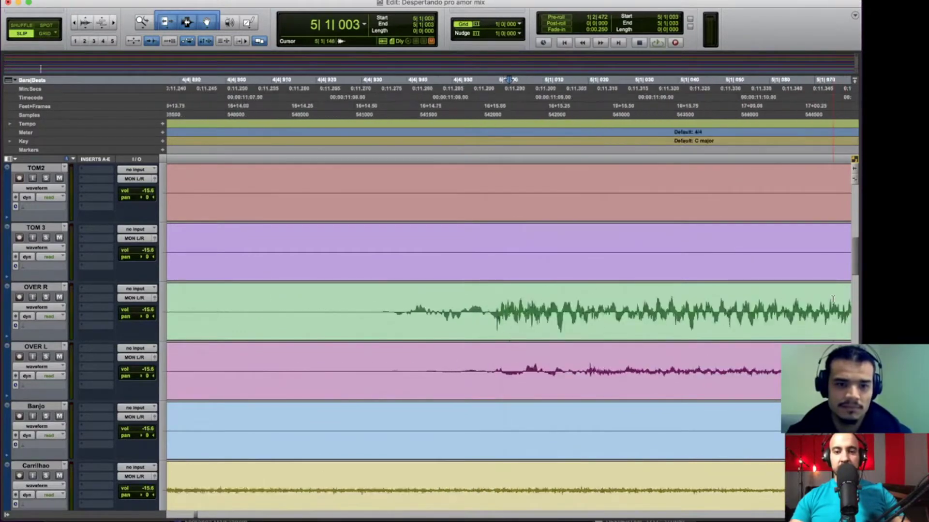
key("super+bracketleft")
key("super+bracketright")
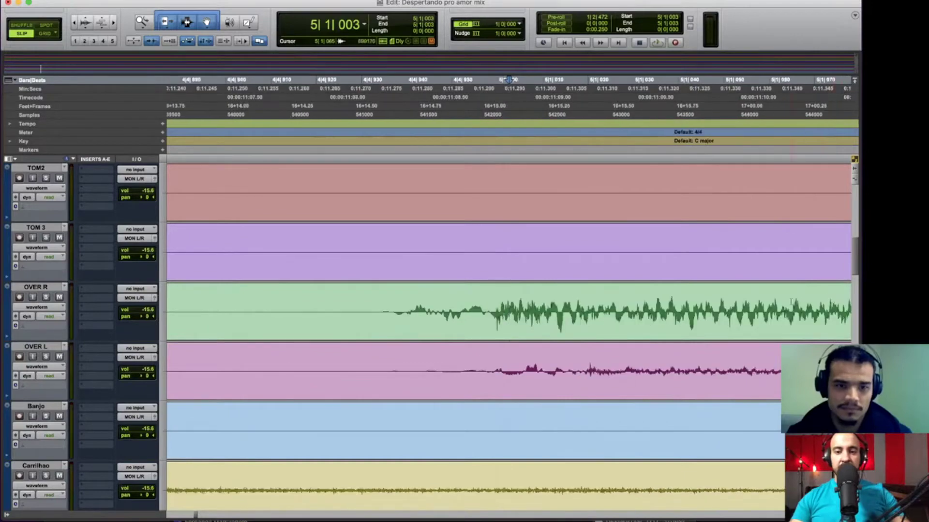
Compare the attacks on OVER R, OVER L and Banjo just before bar 8 beat 2.
key("super+bracketleft")
key("super+bracketleft")
key("super+bracketleft")
key("super+bracketleft")
key("super+bracketleft")
key("super+bracketleft")
key("super+bracketleft")
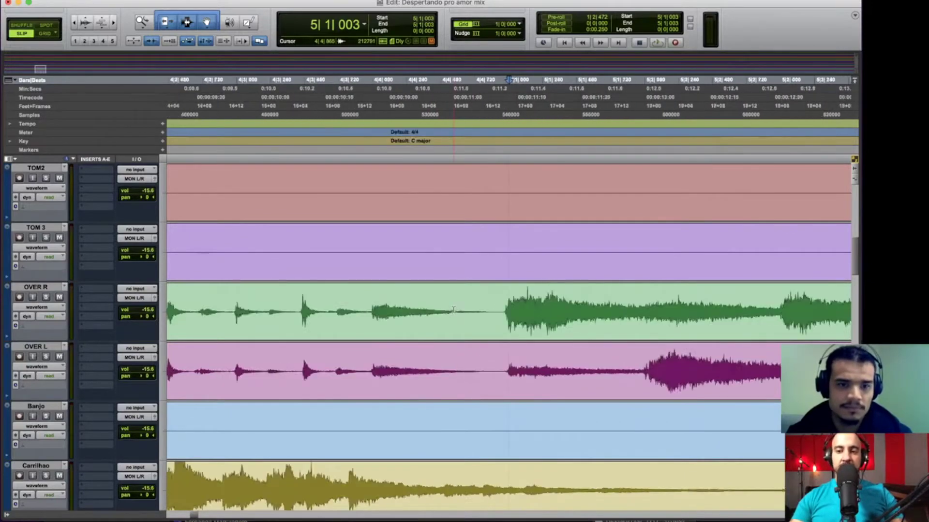
key("super+bracketleft")
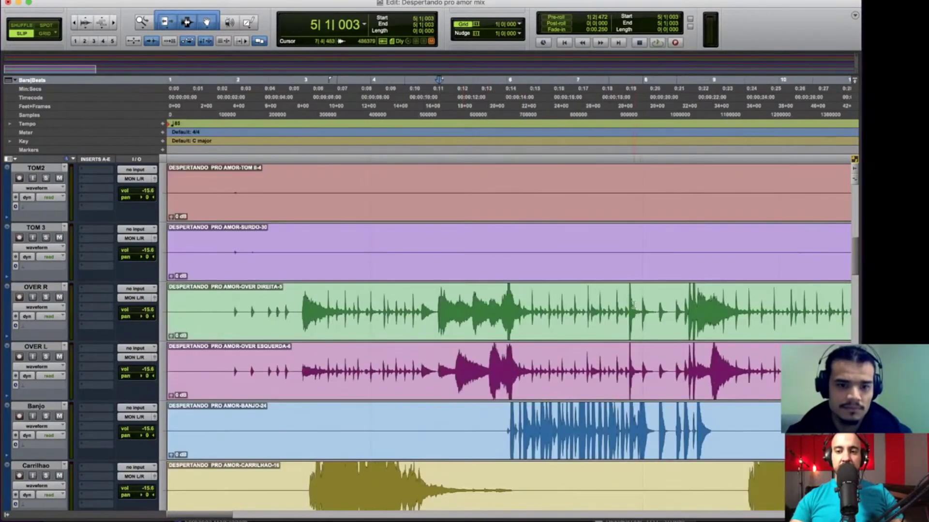
left_click(659, 304)
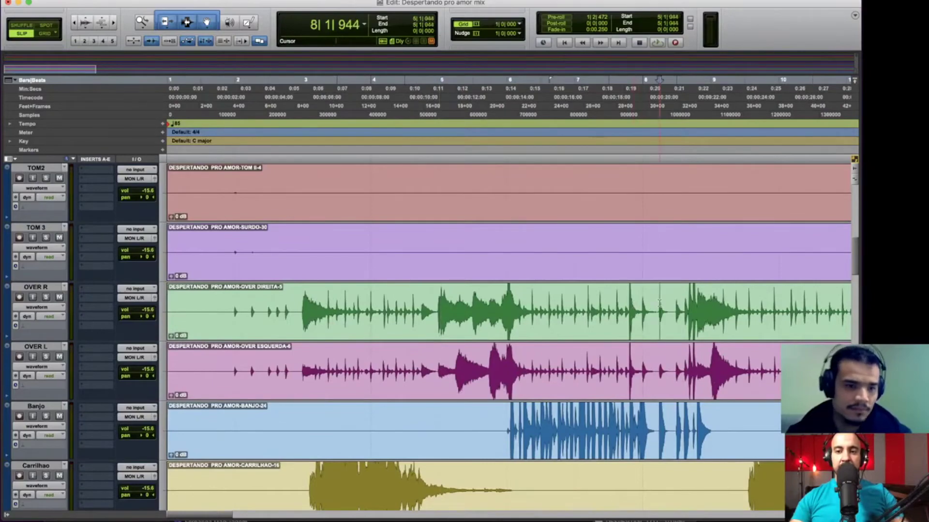
key("super+bracketright")
key("super+bracketright")
key("super+bracketright")
key("super+bracketright")
key("super+bracketright")
key("super+bracketright")
key("super+bracketright")
key("super+bracketright")
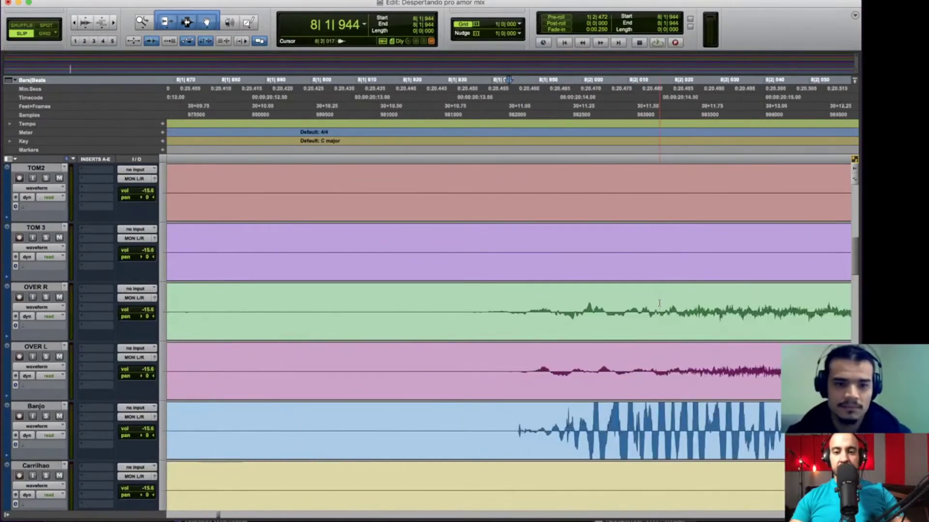
Return to the session start, play the mix from the Mix window and close Aux 1's Signal Generator window.
key("Return")
key("super+equal")
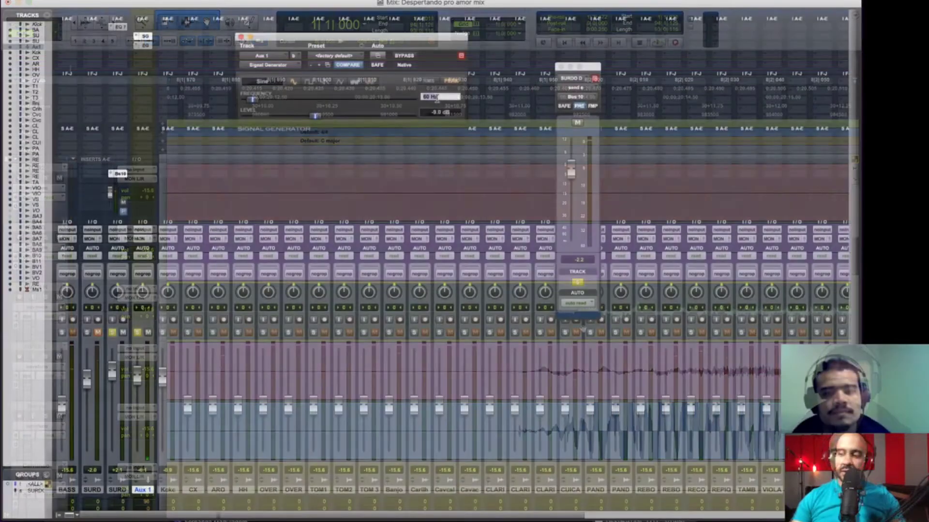
key("space")
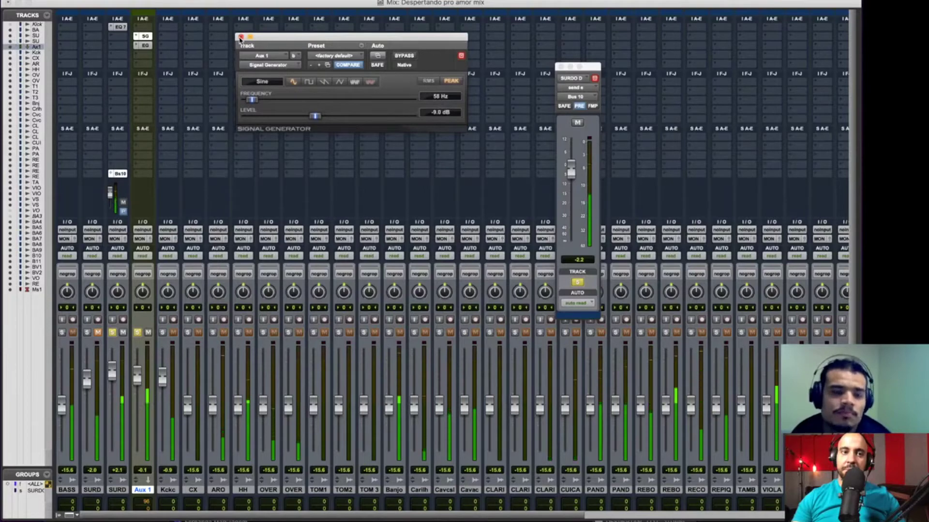
key("super+w")
key("space")
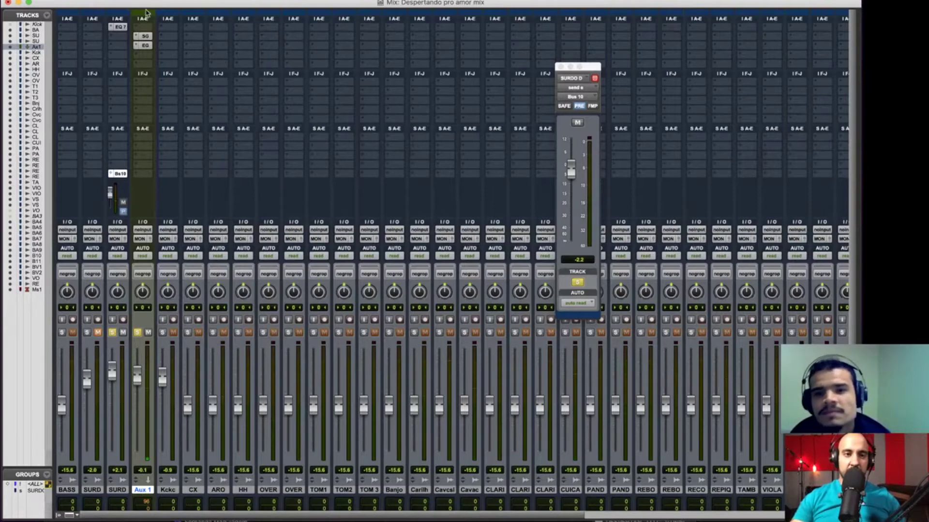
Review the Signal Generator and Expander/Gate inserts on Aux 1 and rename that track LOW.
left_click(145, 36)
left_click(144, 45)
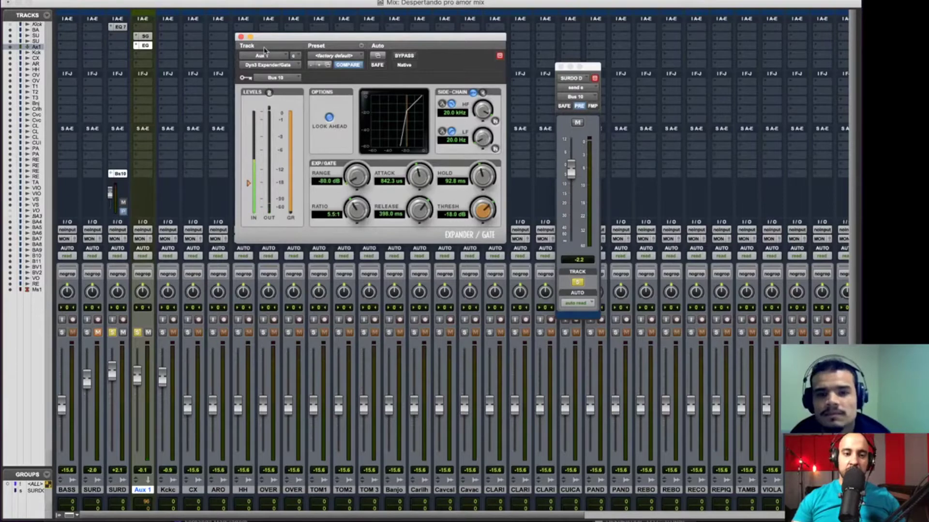
double_click(142, 490)
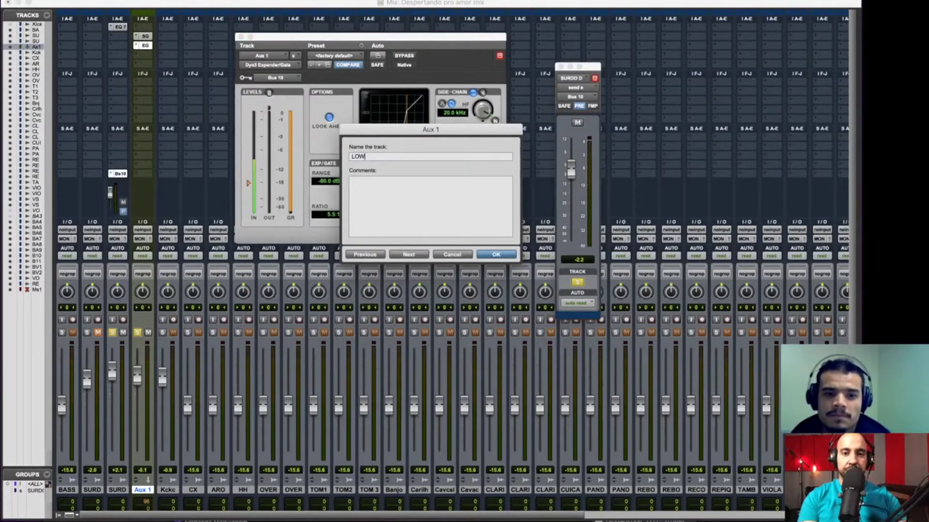
key("Return")
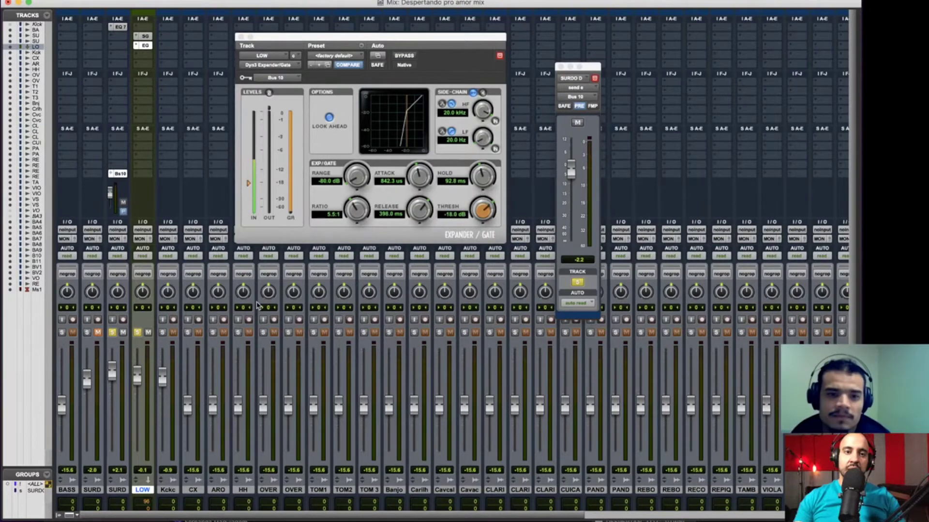
left_click(240, 37)
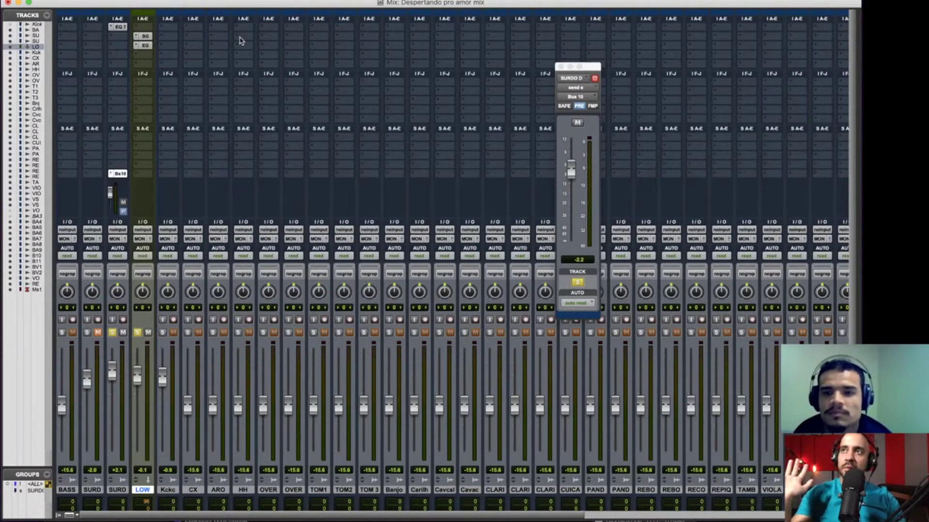
Lower the ARO fader to about -4.3 dB, and solo HH with its pan at about 48 right.
left_click(113, 333)
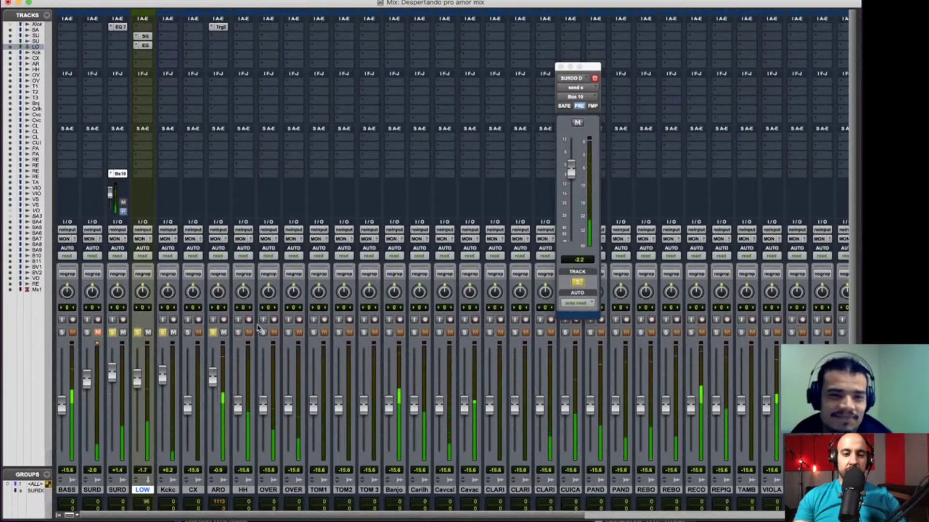
left_click_drag(212, 377, 213, 385)
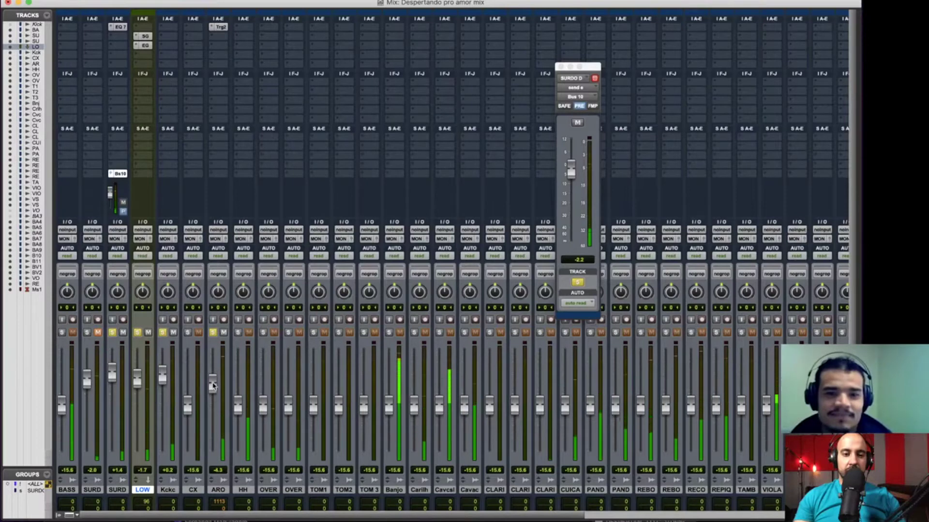
left_click(238, 333)
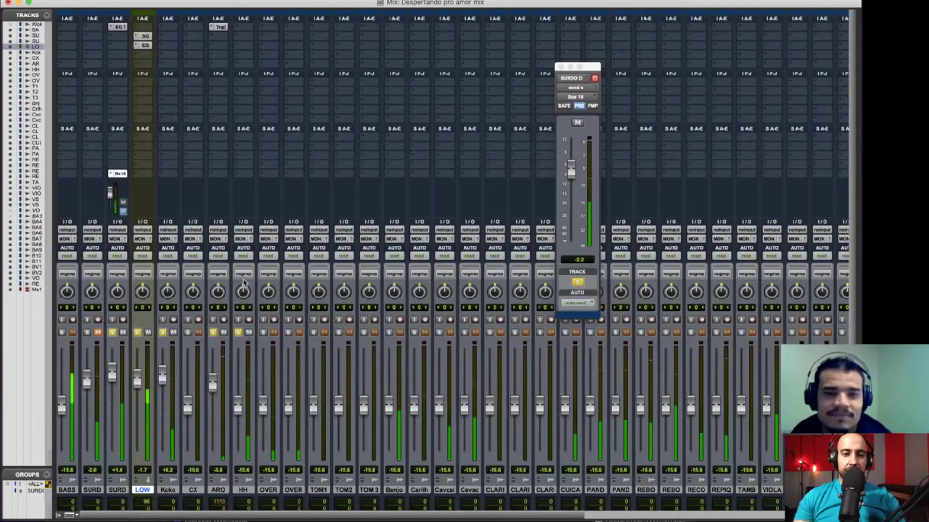
left_click_drag(245, 279, 247, 270)
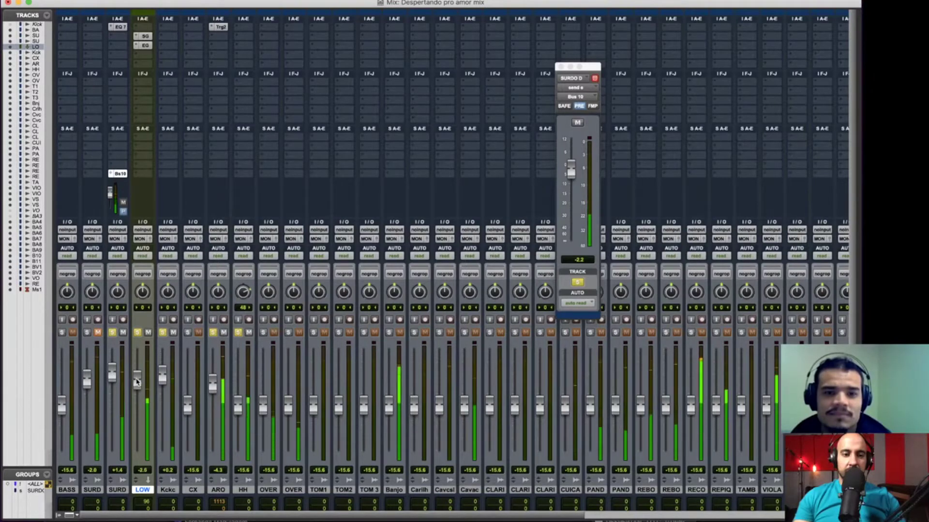
Check the LOW track's Signal Generator and Expander/Gate inserts during playback.
left_click(145, 36)
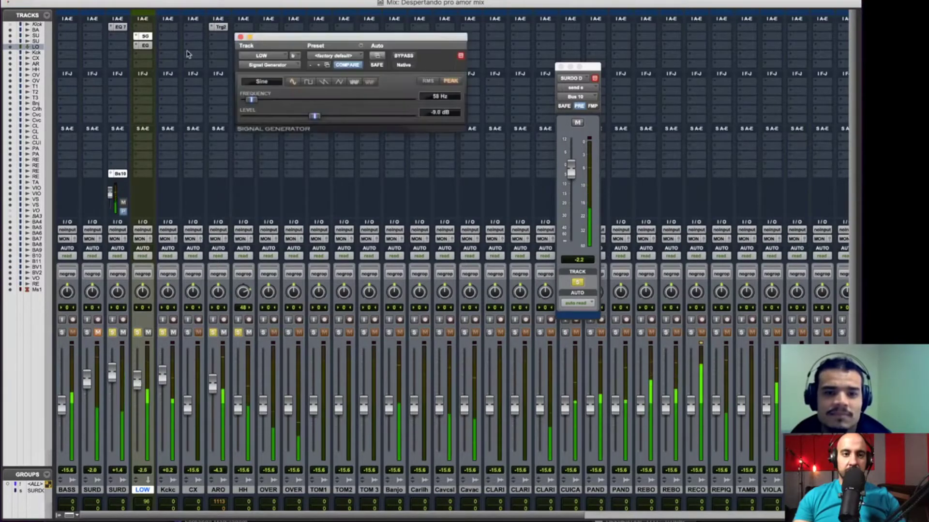
left_click(146, 46)
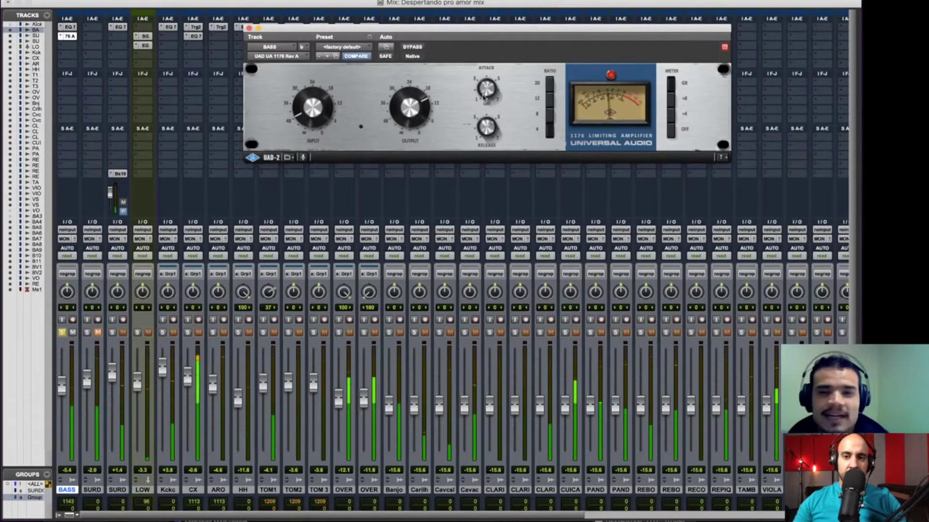
Adjust the release of the UAD 1176 Rev A on BASS and close the plug-in.
left_click_drag(487, 127, 487, 130)
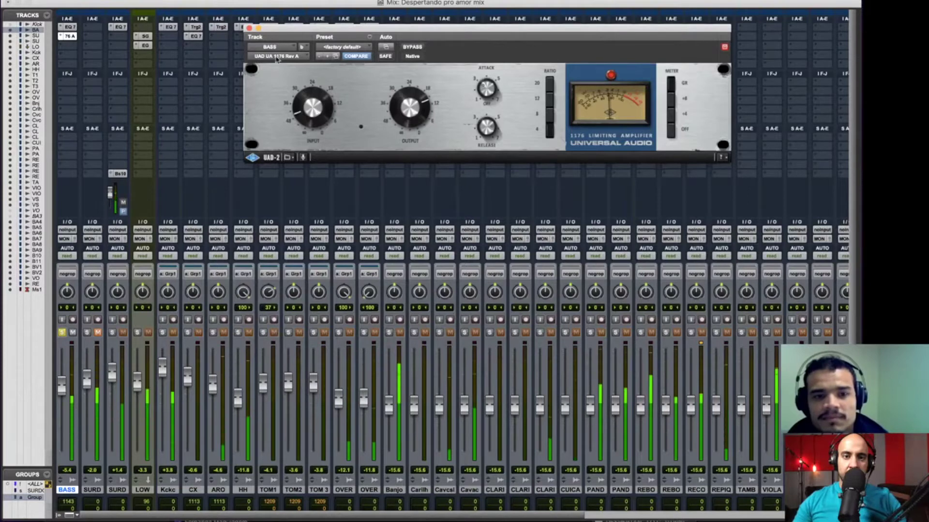
left_click(249, 28)
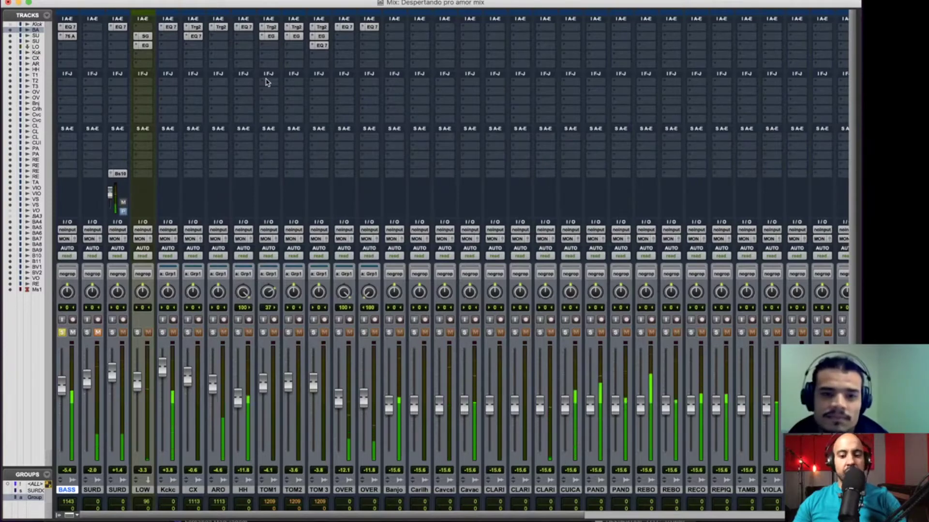
Check the bass and surdo tracks in the Edit window, and replay the soloed BASS to review its 1176 insert.
key("super+equal")
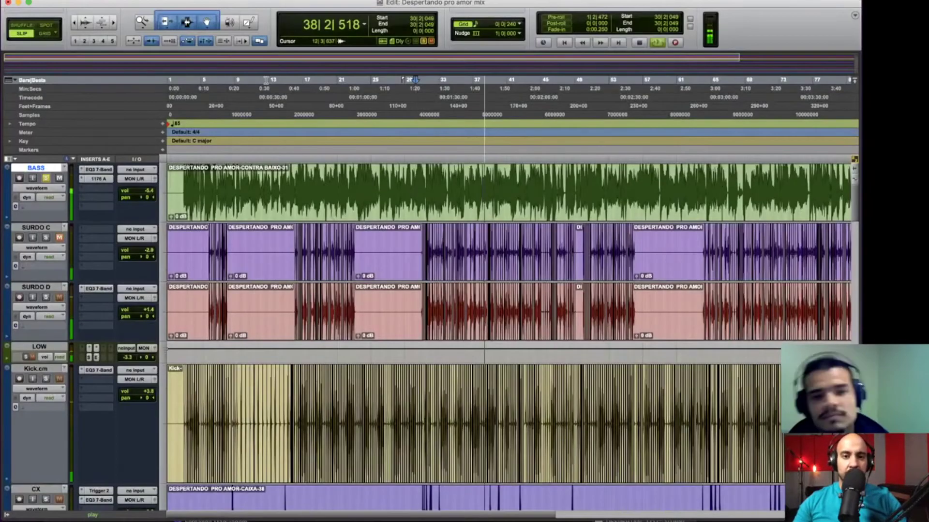
key("space")
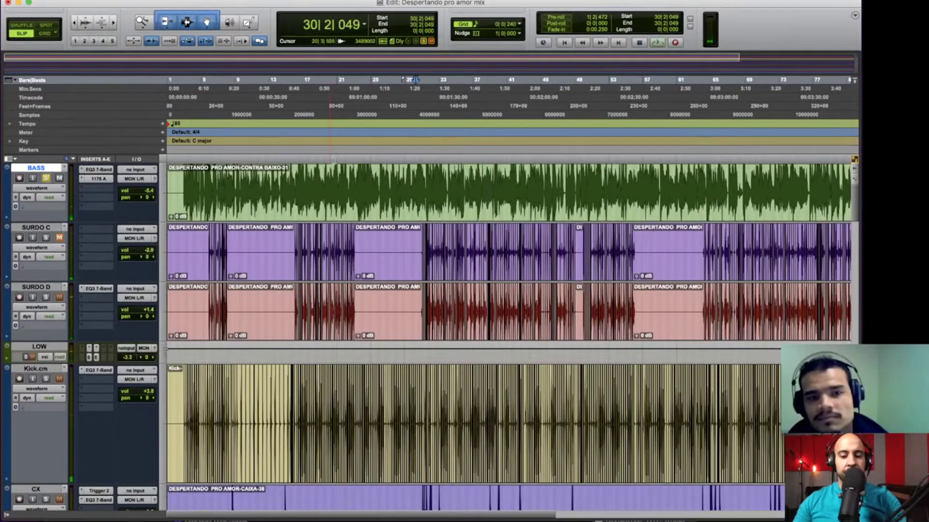
key("super+equal")
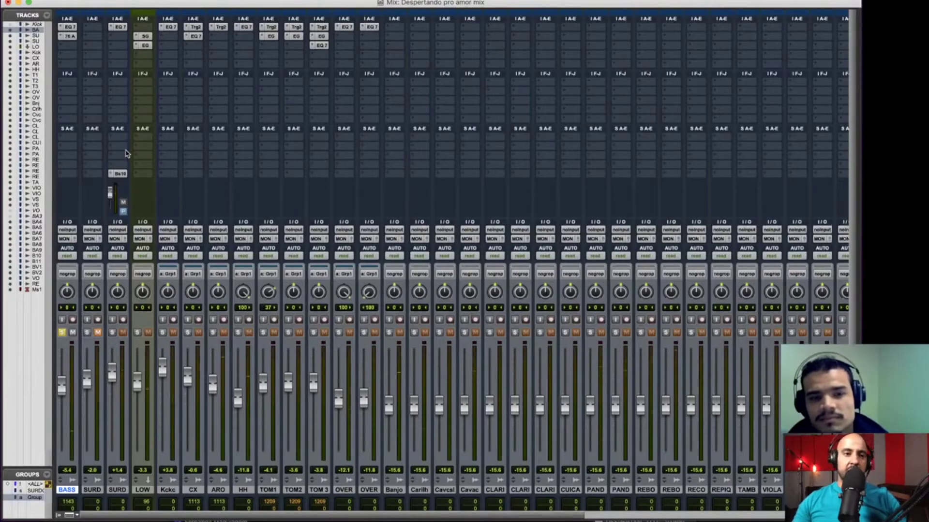
key("space")
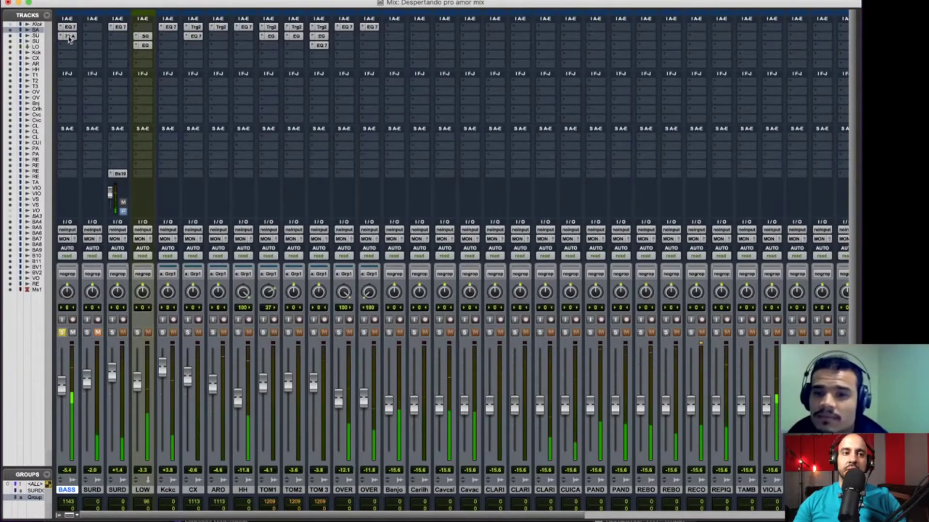
left_click(70, 37)
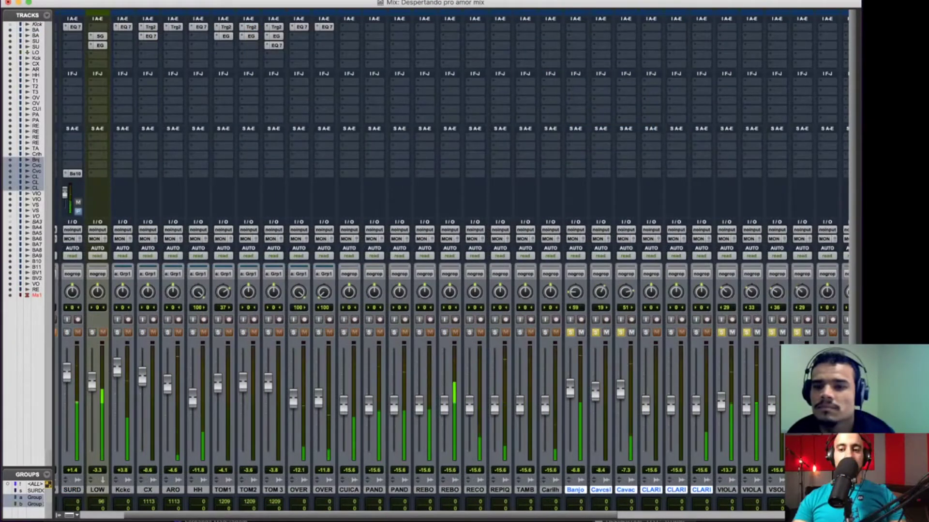
Clear the solos on the Banjo, cavaco and guitar channels.
scroll(452, 377, "right", 4)
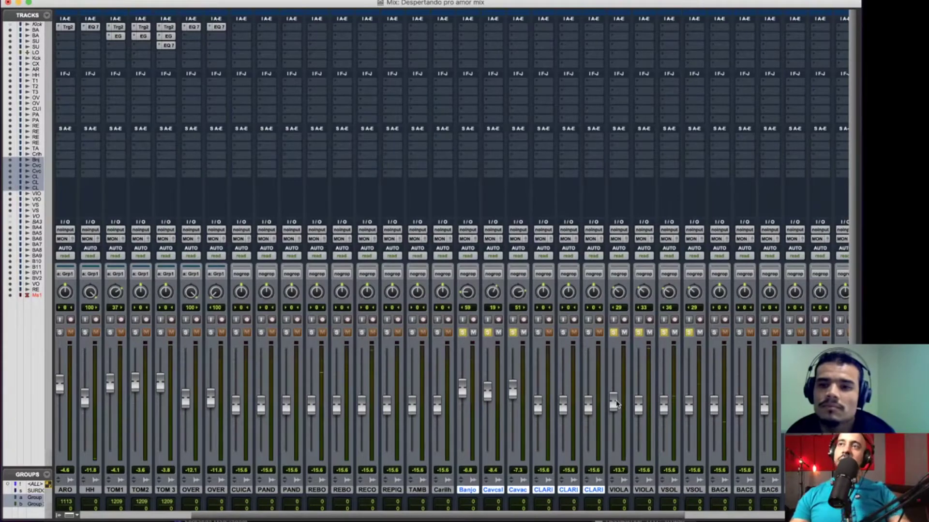
left_click(463, 332, "alt")
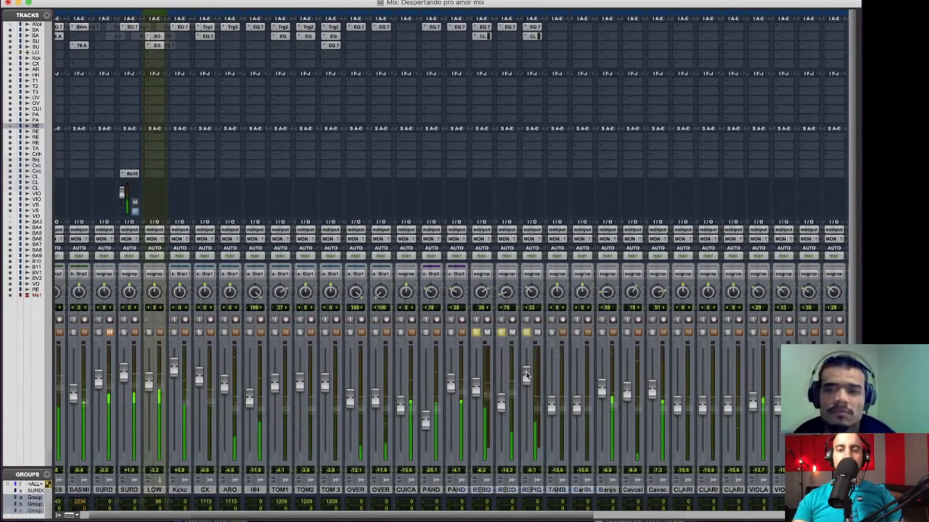
Solo the pandeiro channels alongside the other percussion and adjust the CUICA fader level.
left_click(451, 333)
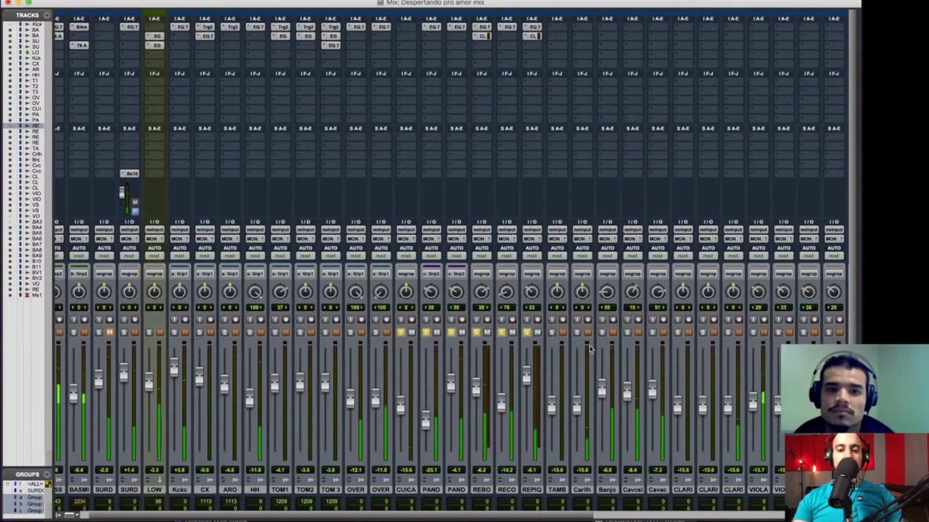
left_click_drag(401, 405, 400, 410)
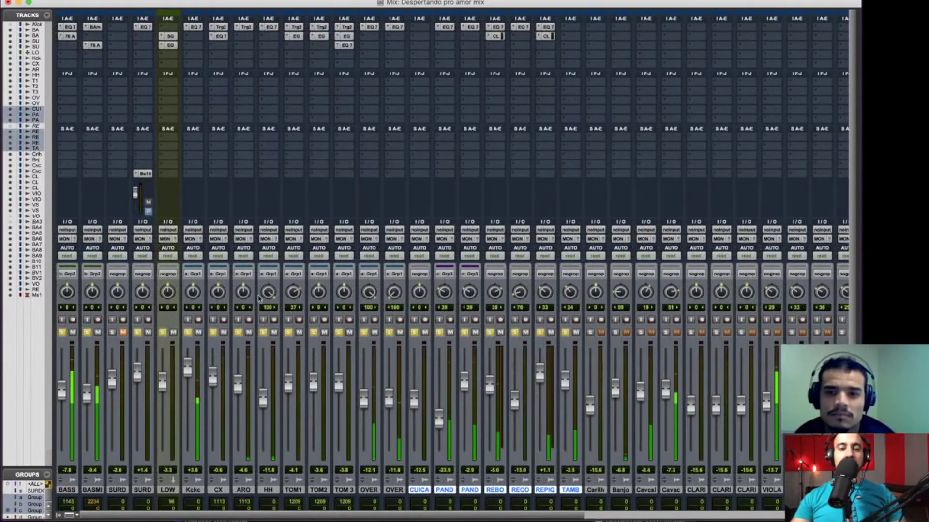
Cut the high-mid band in the CX channel's EQ3 7-Band, close it, and lower the RECO fader to about -17.4 dB.
left_click(222, 36)
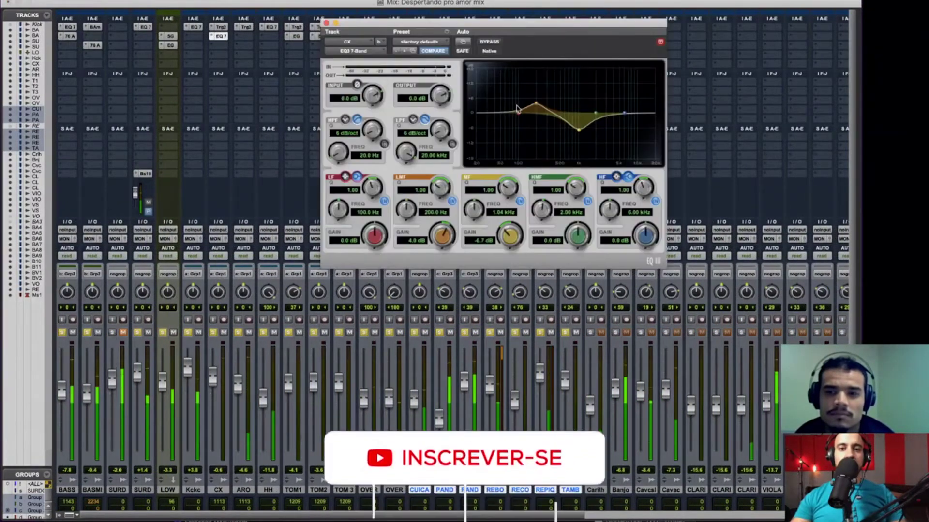
left_click_drag(596, 114, 610, 135)
key("super+w")
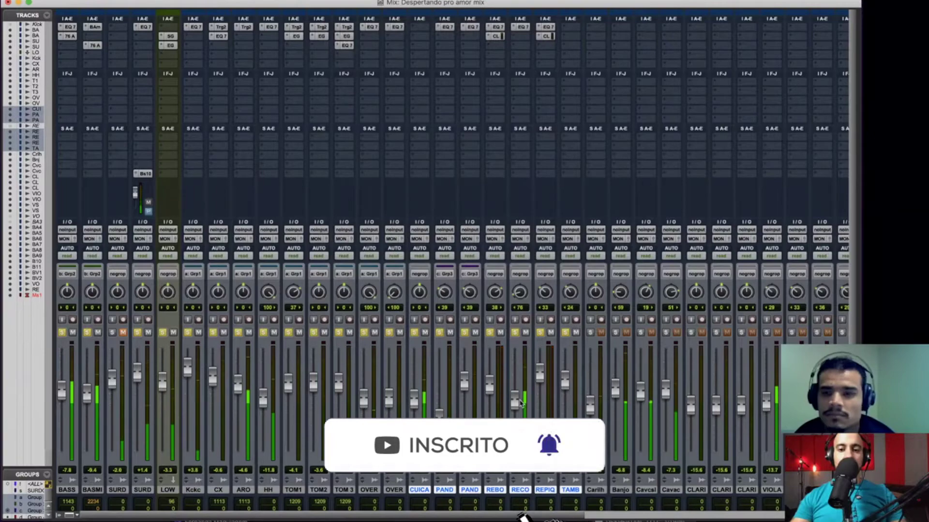
left_click_drag(515, 400, 517, 410)
Start playback, unmute the ROOM return, and open its EQ3 7-Band and reverb inserts for review.
scroll(516, 410, "right", 10)
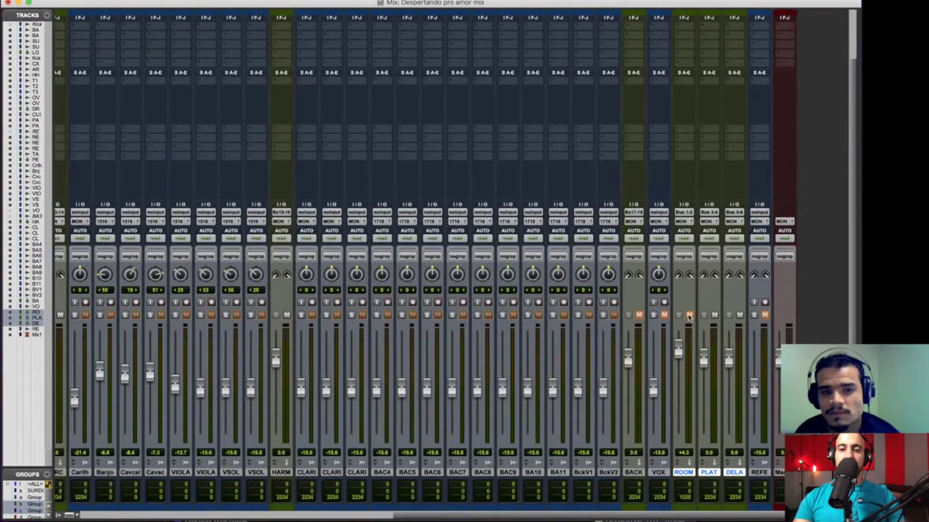
key("space")
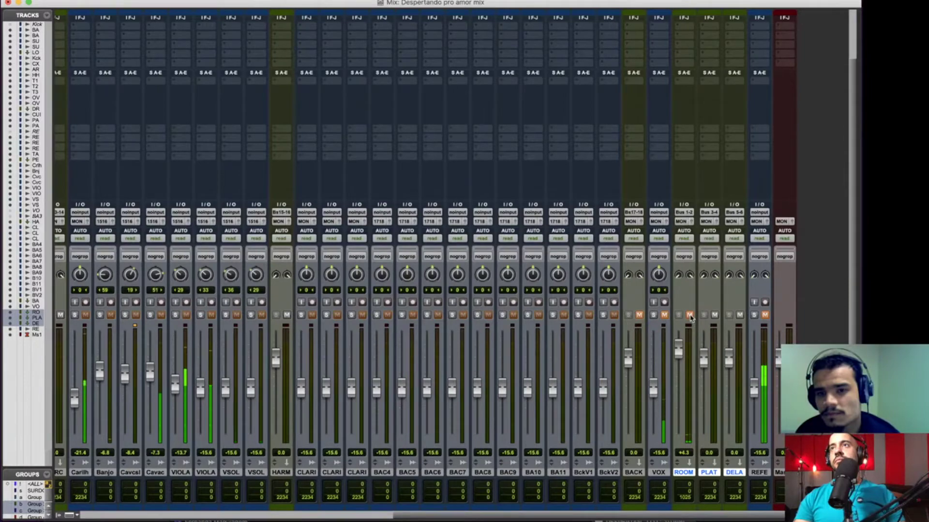
left_click(690, 316)
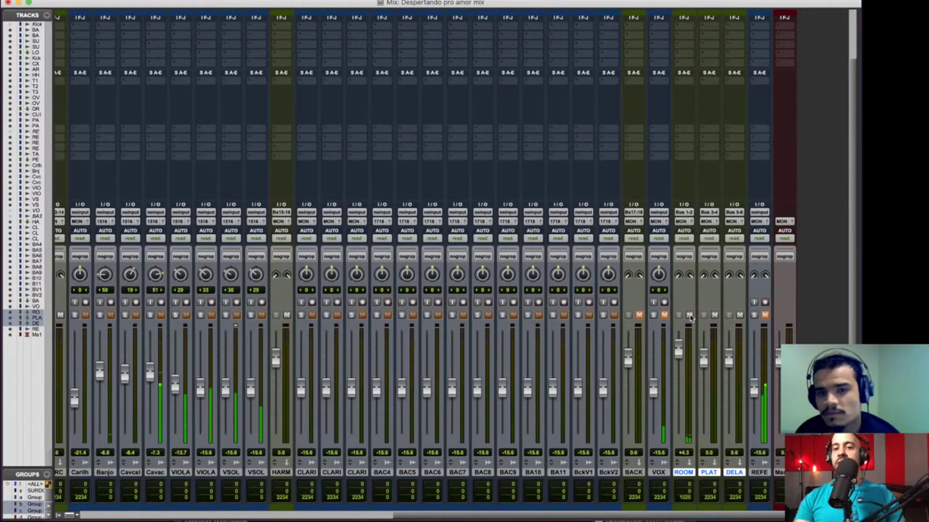
scroll(693, 86, "up", 3)
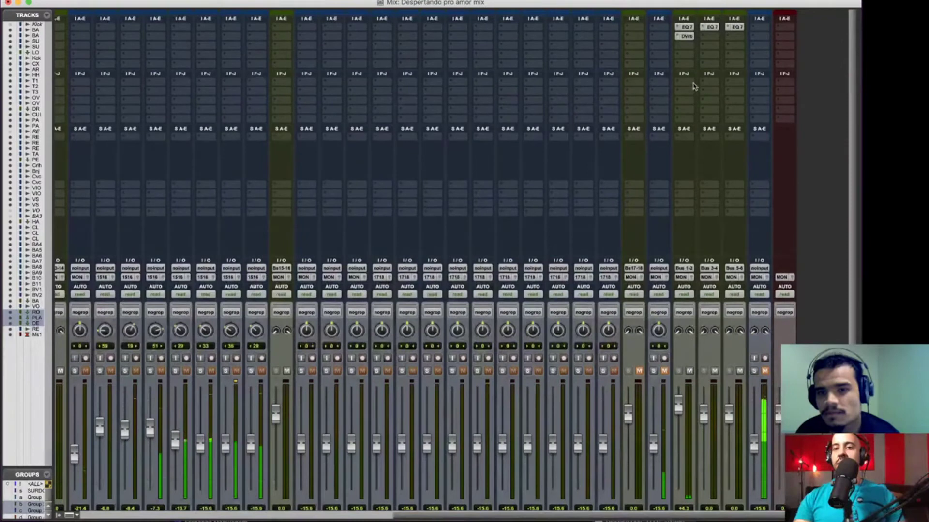
left_click(687, 27)
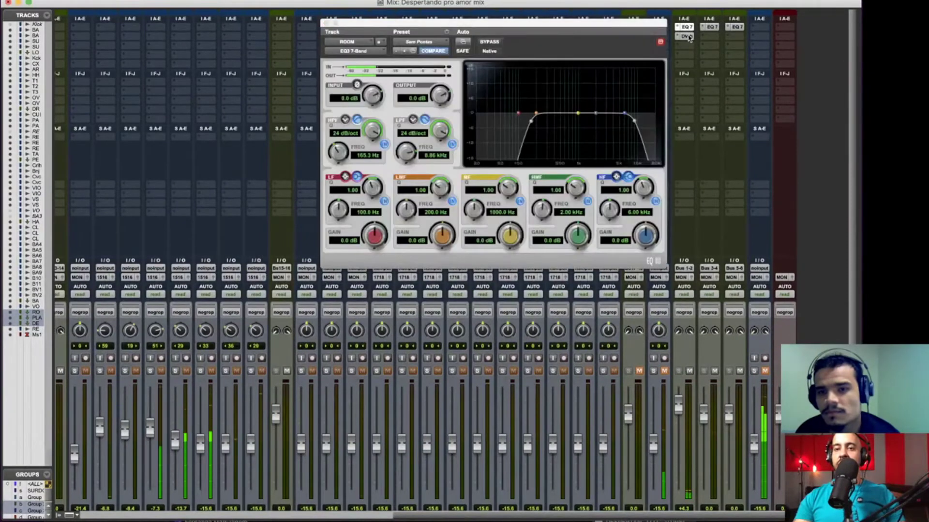
left_click(685, 36)
Solo the REBO, RECO and REPIQ channels and copy the Bus 1-2 reverb send across the percussion channels.
left_click_drag(501, 137, 496, 152)
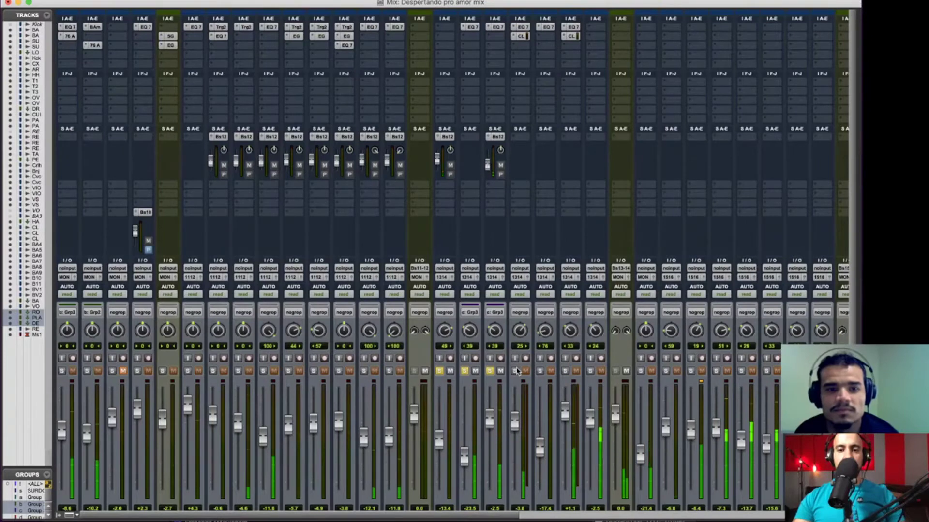
key("shift+s")
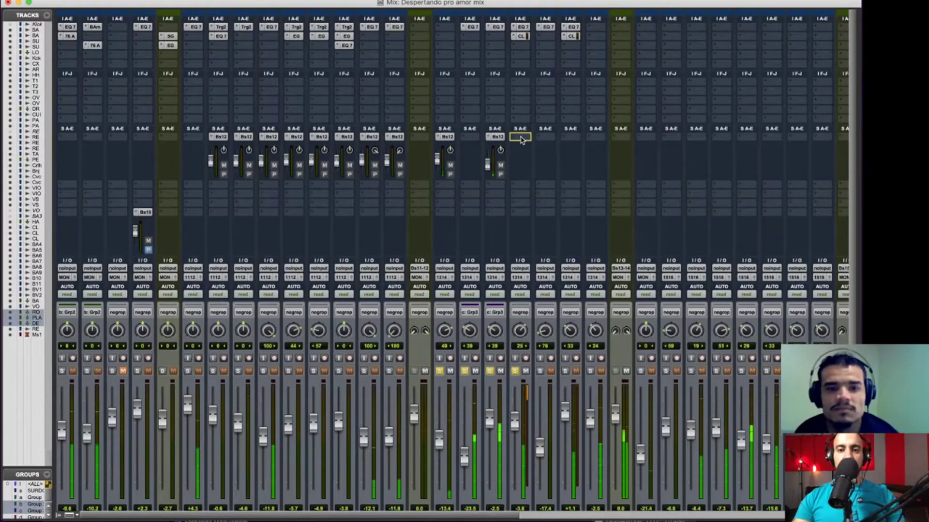
left_click_drag(526, 170, 523, 169)
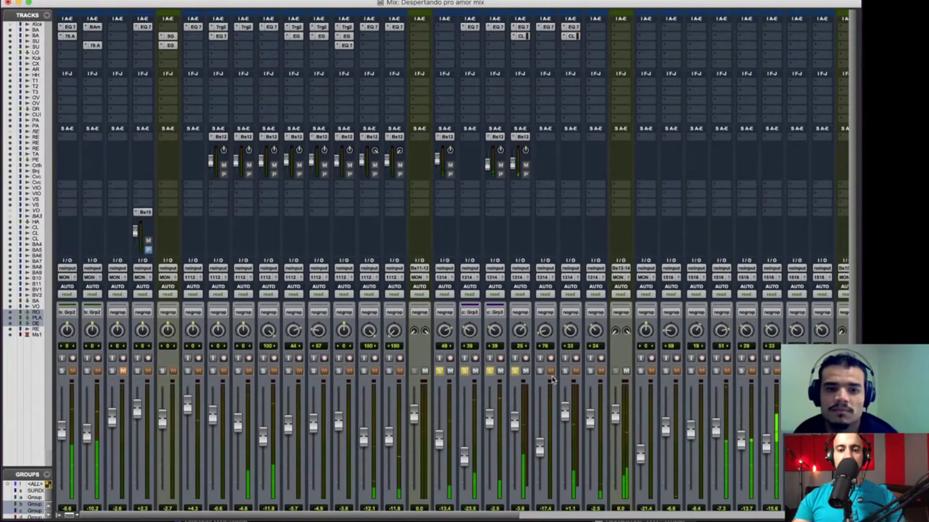
left_click_drag(540, 370, 565, 370)
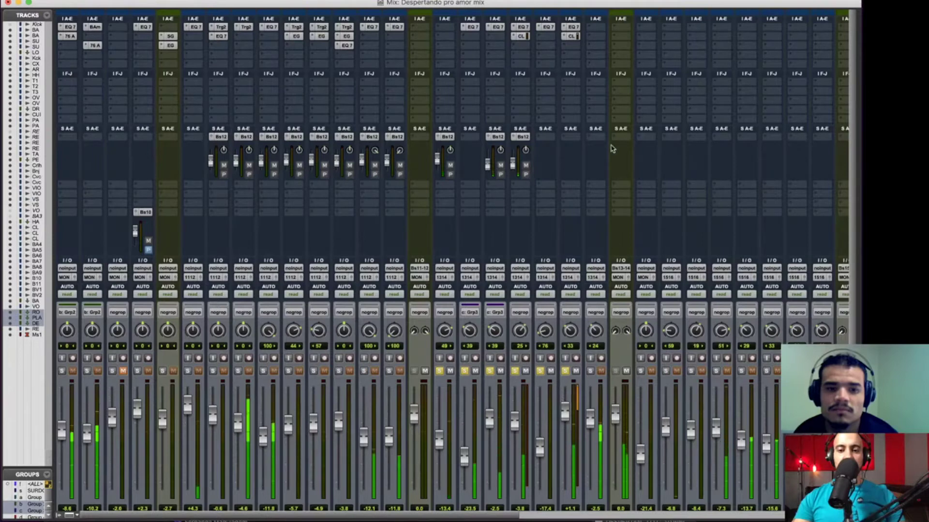
left_click_drag(522, 137, 570, 139)
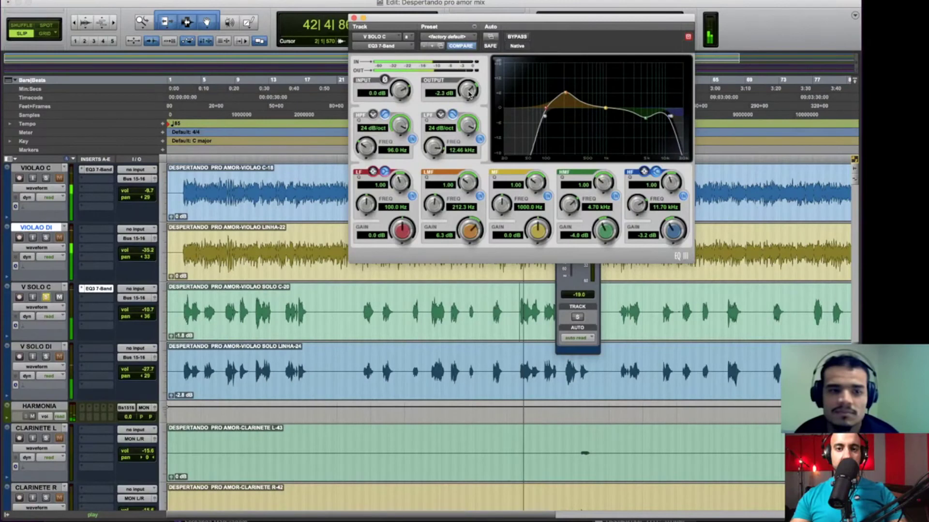
Set the V SOLO C EQ output to -2.4 dB, clear the track's solo, and close the EQ in the Mix window.
left_click_drag(468, 94, 469, 96)
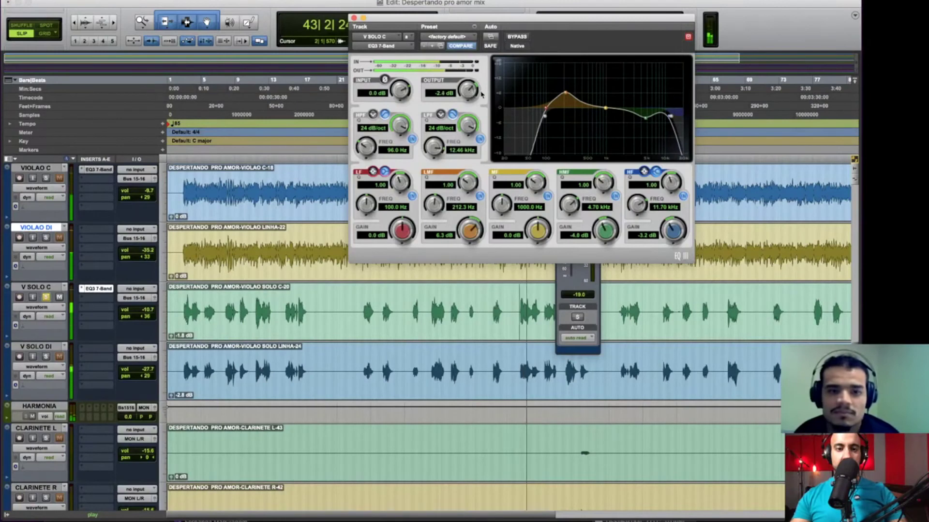
left_click(46, 299)
left_click(46, 297)
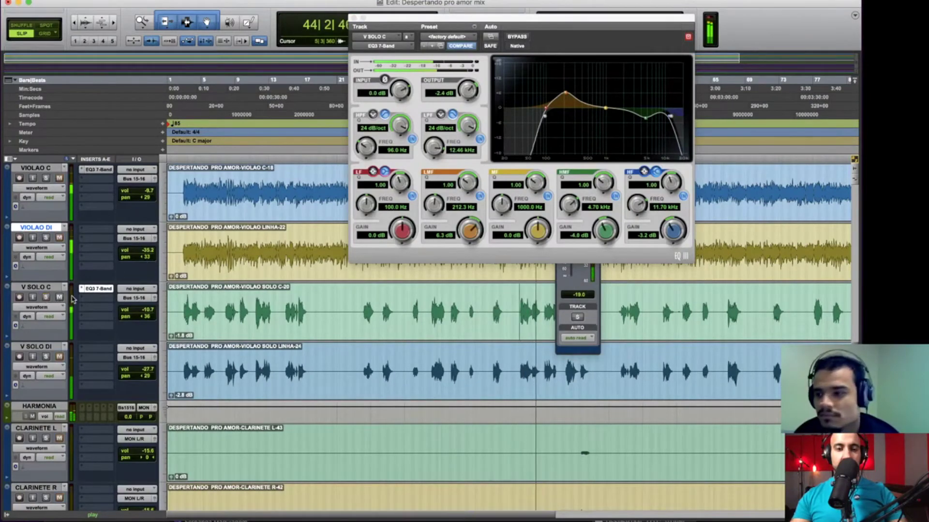
key("super+equal")
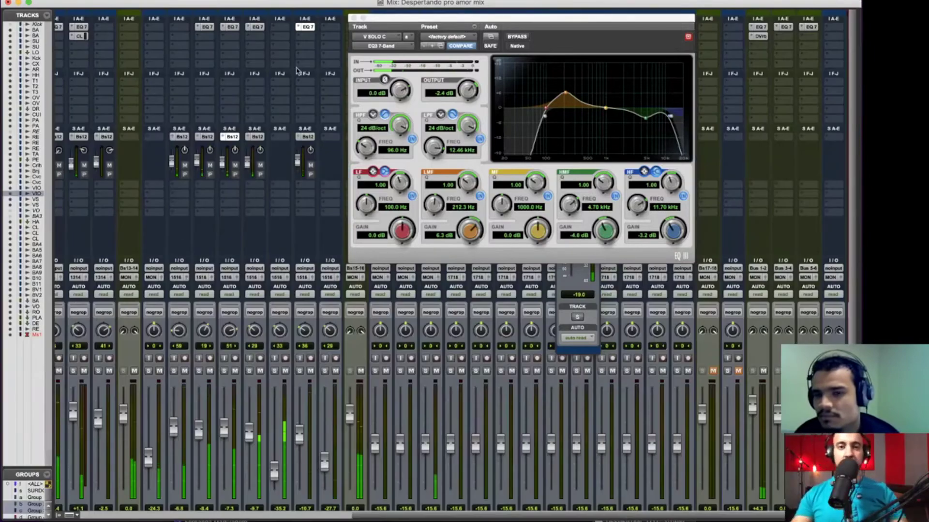
left_click(351, 17)
Close the Cavaco send window and lower the HARMONIA fader to about -2.7 dB.
scroll(483, 145, "down", 2)
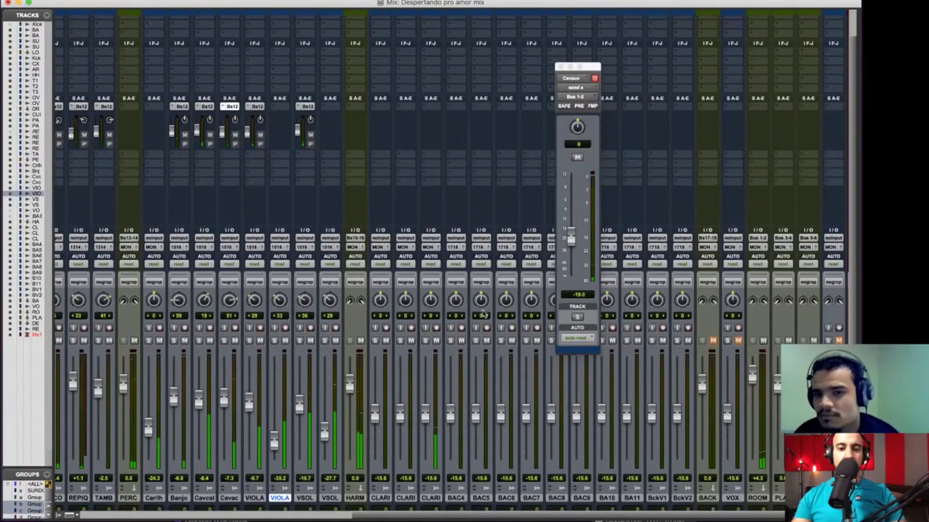
left_click(561, 66)
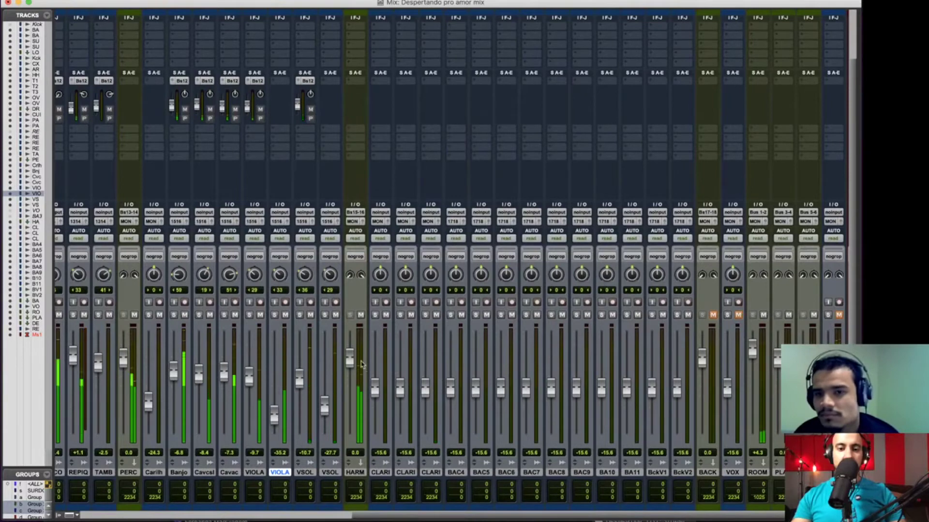
left_click_drag(350, 359, 349, 362)
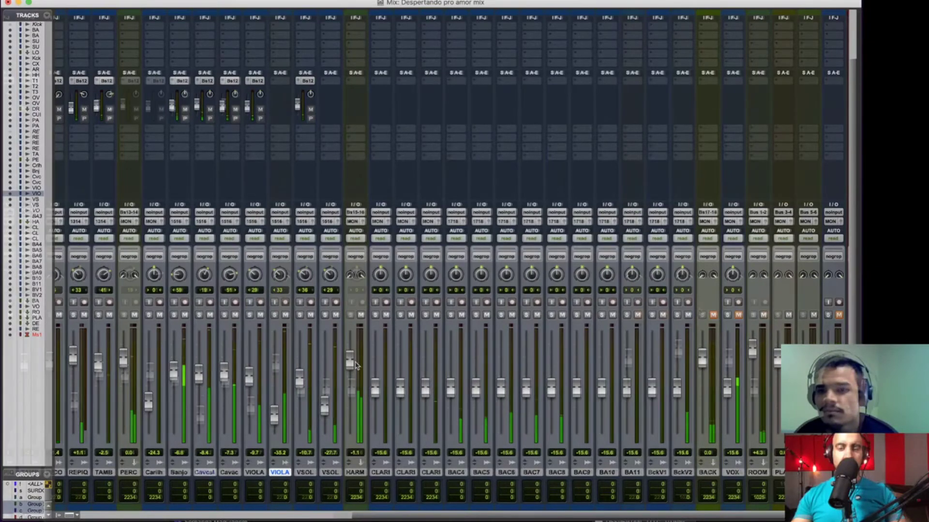
Open the UAD Pultec-Pro Legacy on Master 1 and toggle its bypass during playback to compare the mix with and without it.
scroll(807, 247, "up", 3)
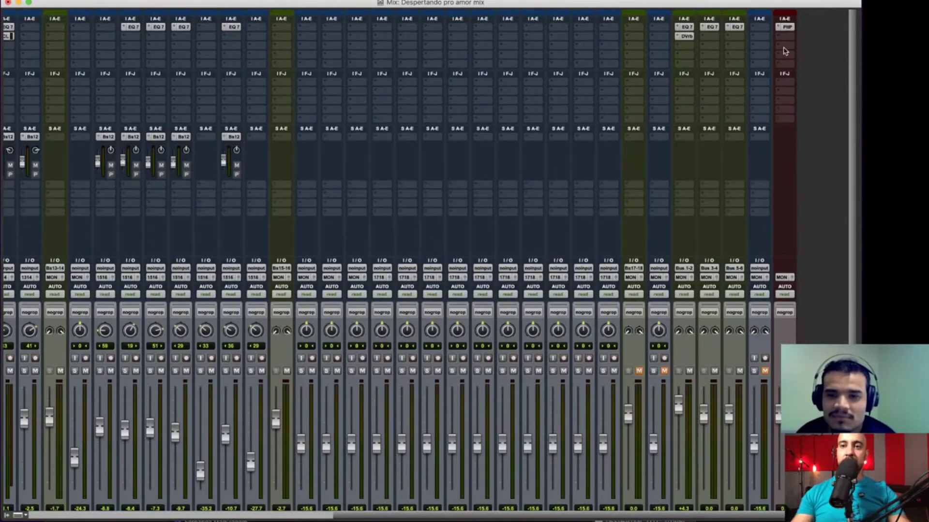
left_click(786, 27)
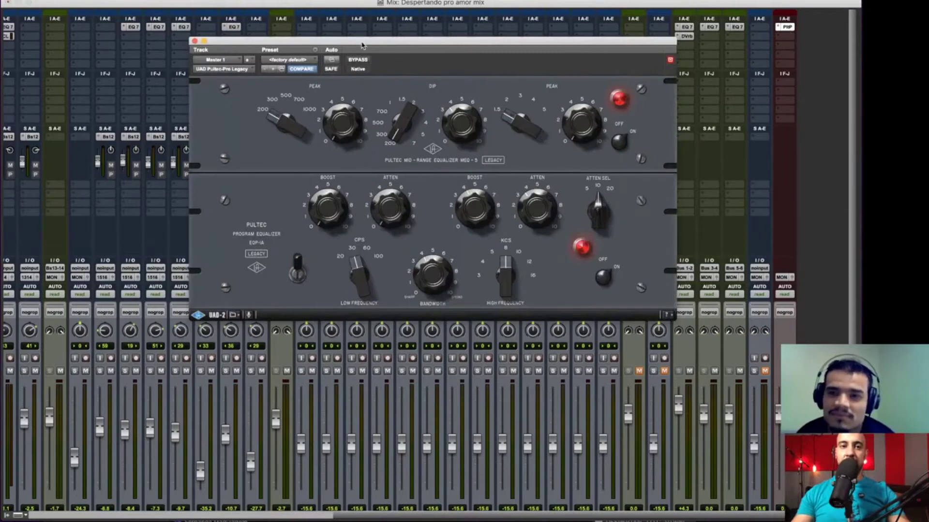
left_click_drag(362, 45, 376, 75)
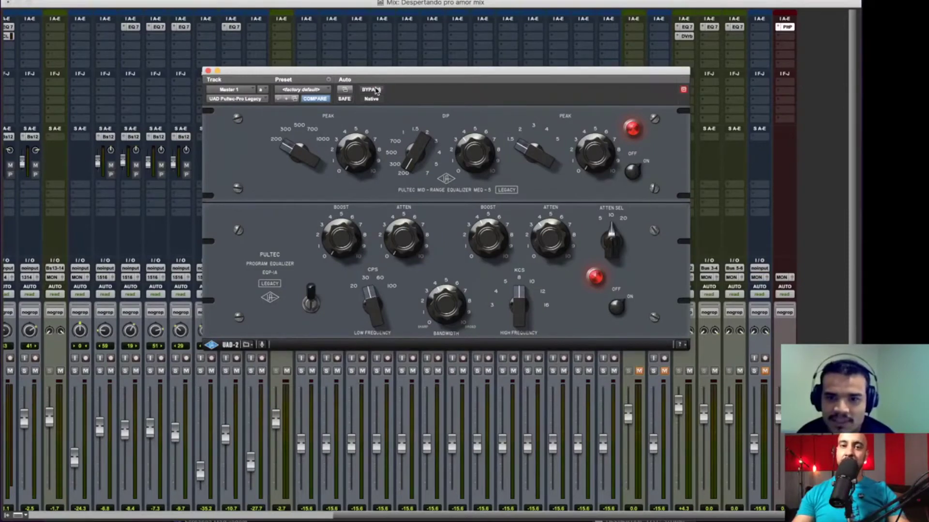
left_click(370, 90)
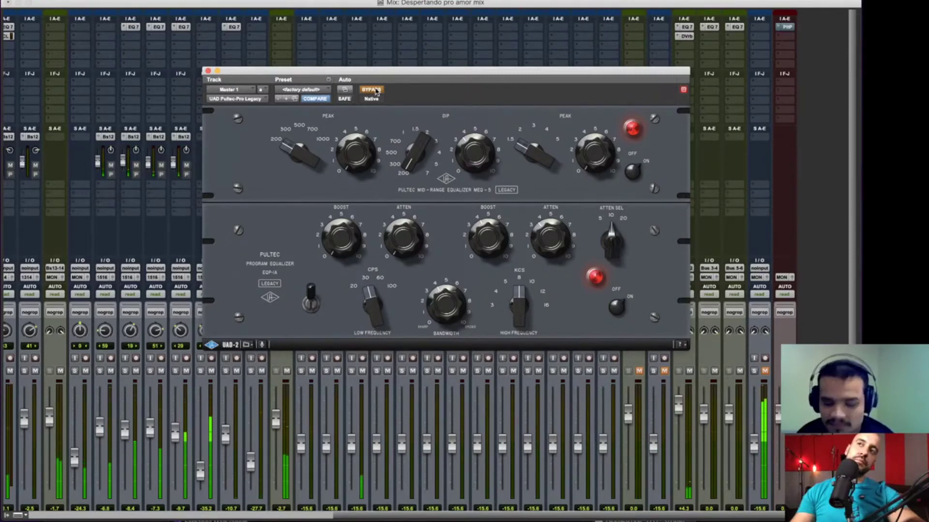
left_click(377, 90)
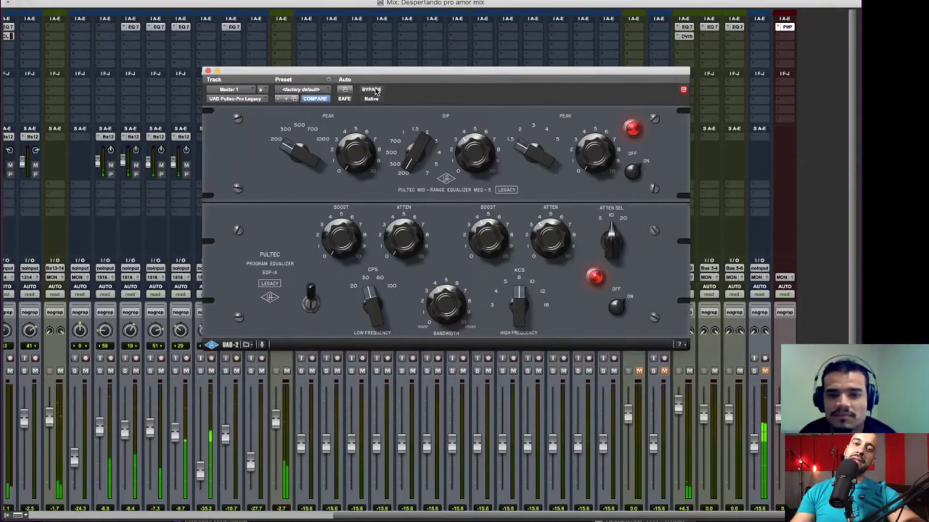
left_click(377, 91)
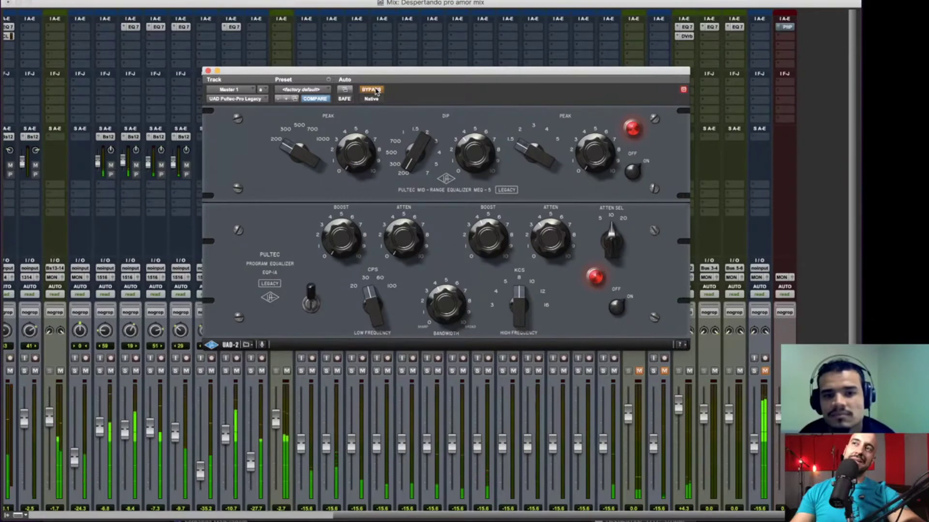
left_click(371, 90)
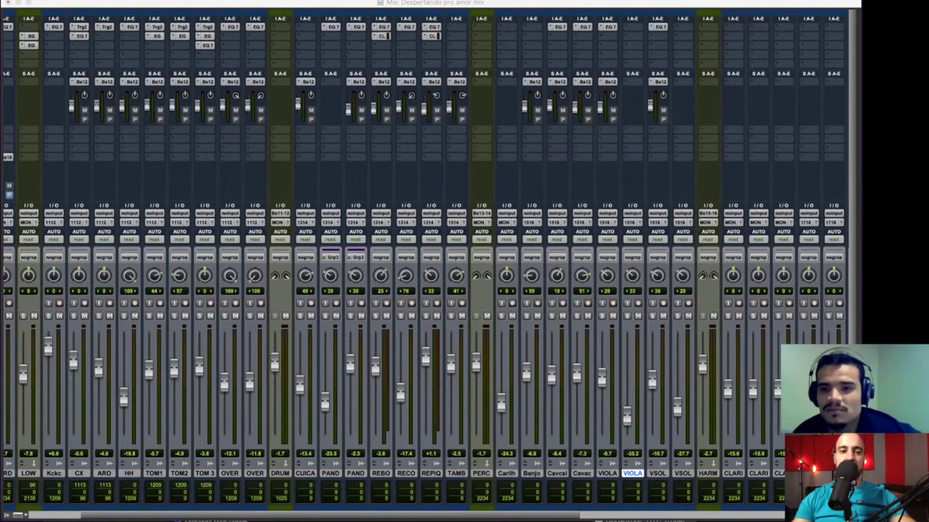
Bring the Mix window back into focus.
left_click(229, 3)
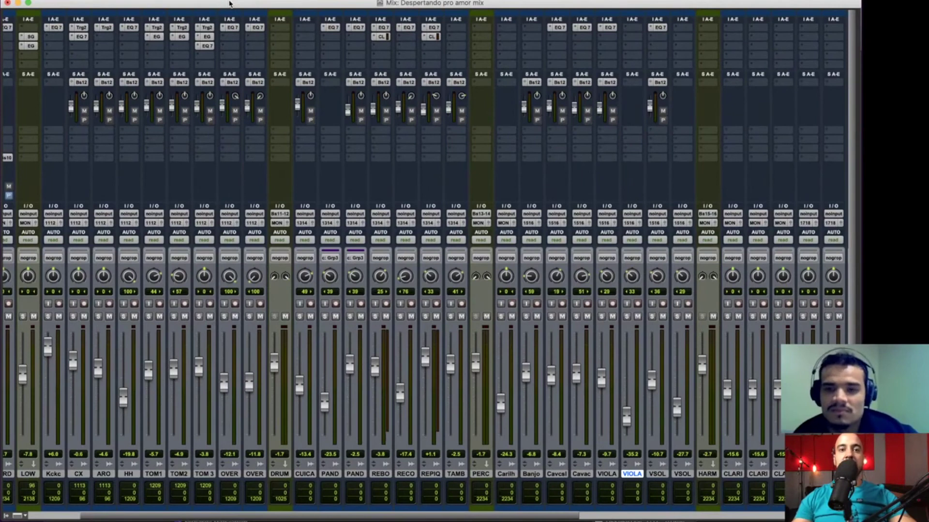